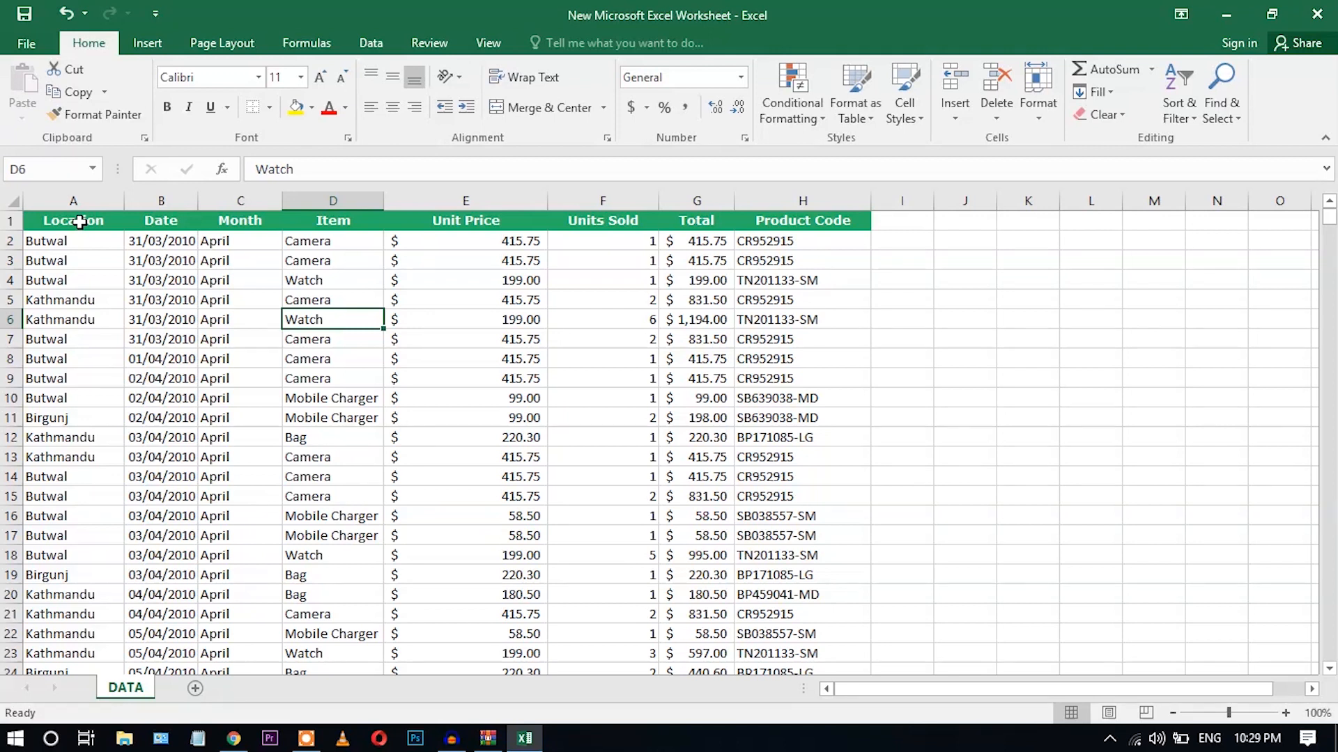
Convert the sales data in columns A to H into a table with headers
drag(75, 207, 773, 217)
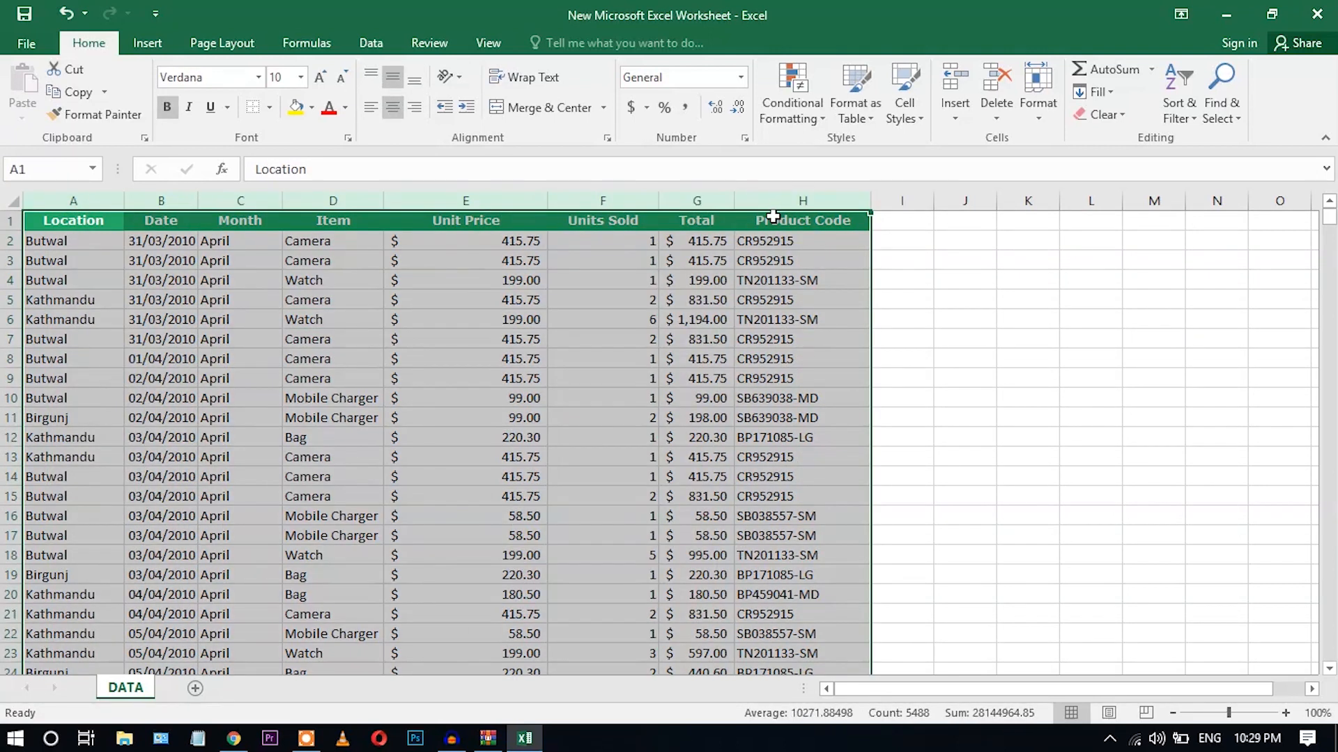
key(ctrl+t)
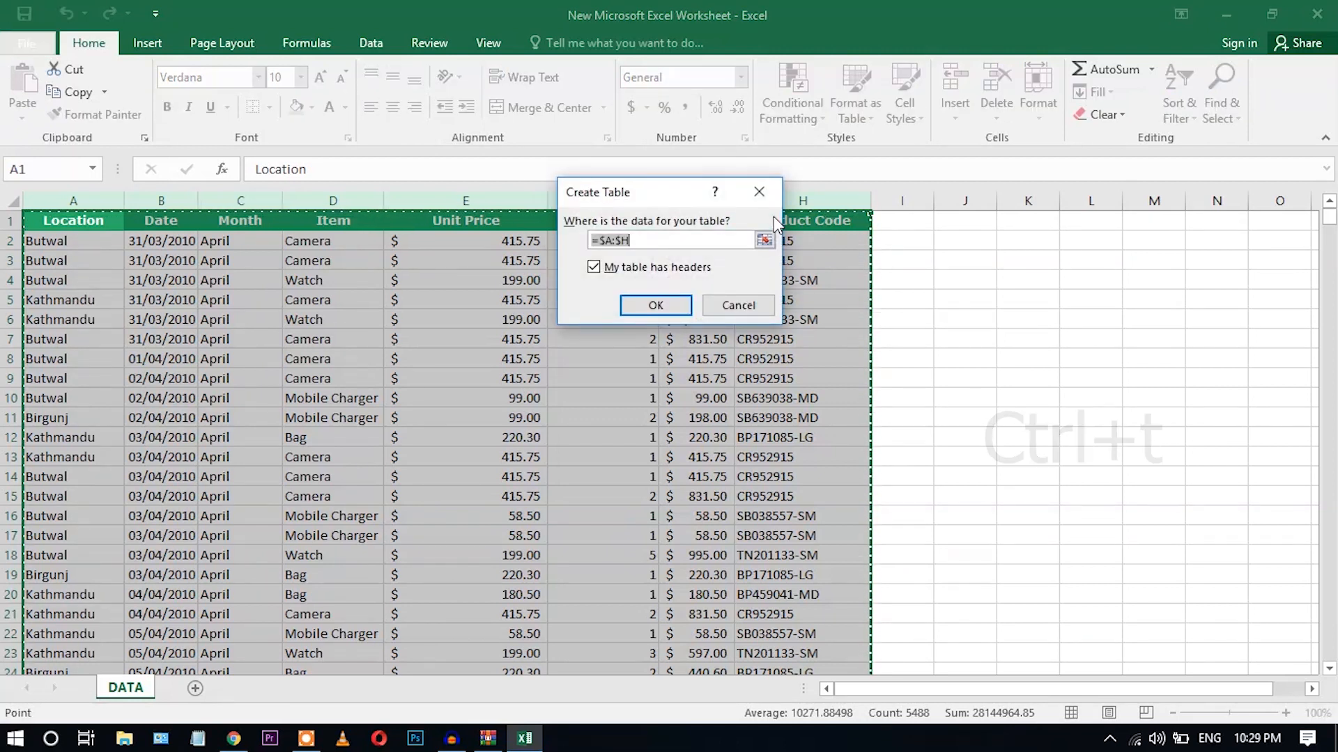
drag(657, 192, 626, 203)
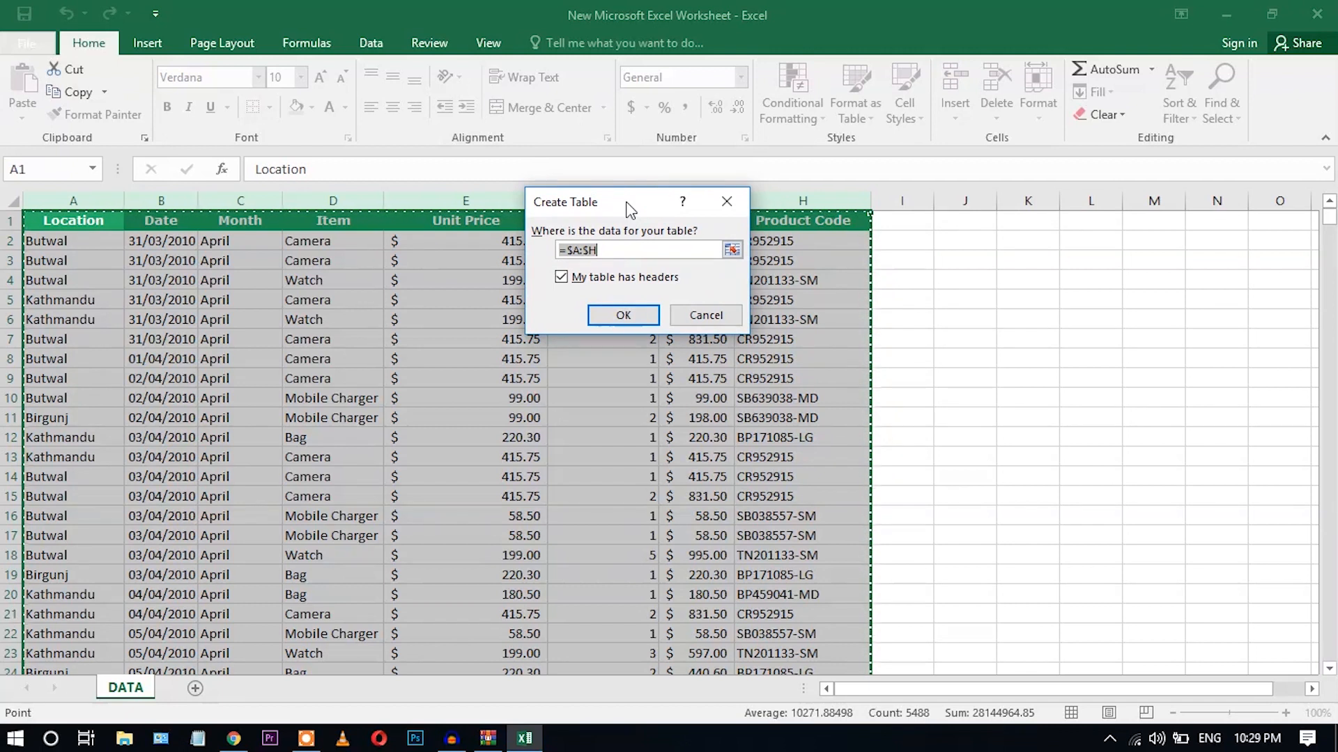
click(565, 278)
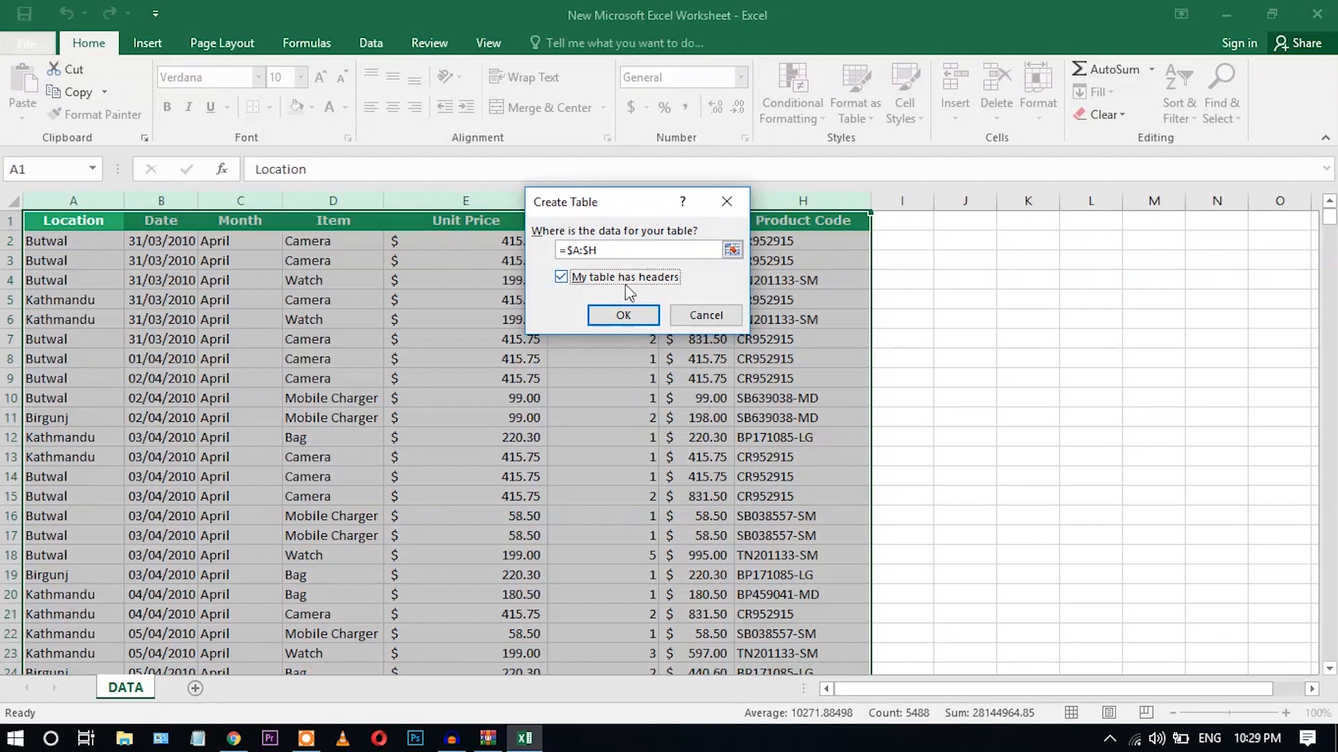
click(642, 313)
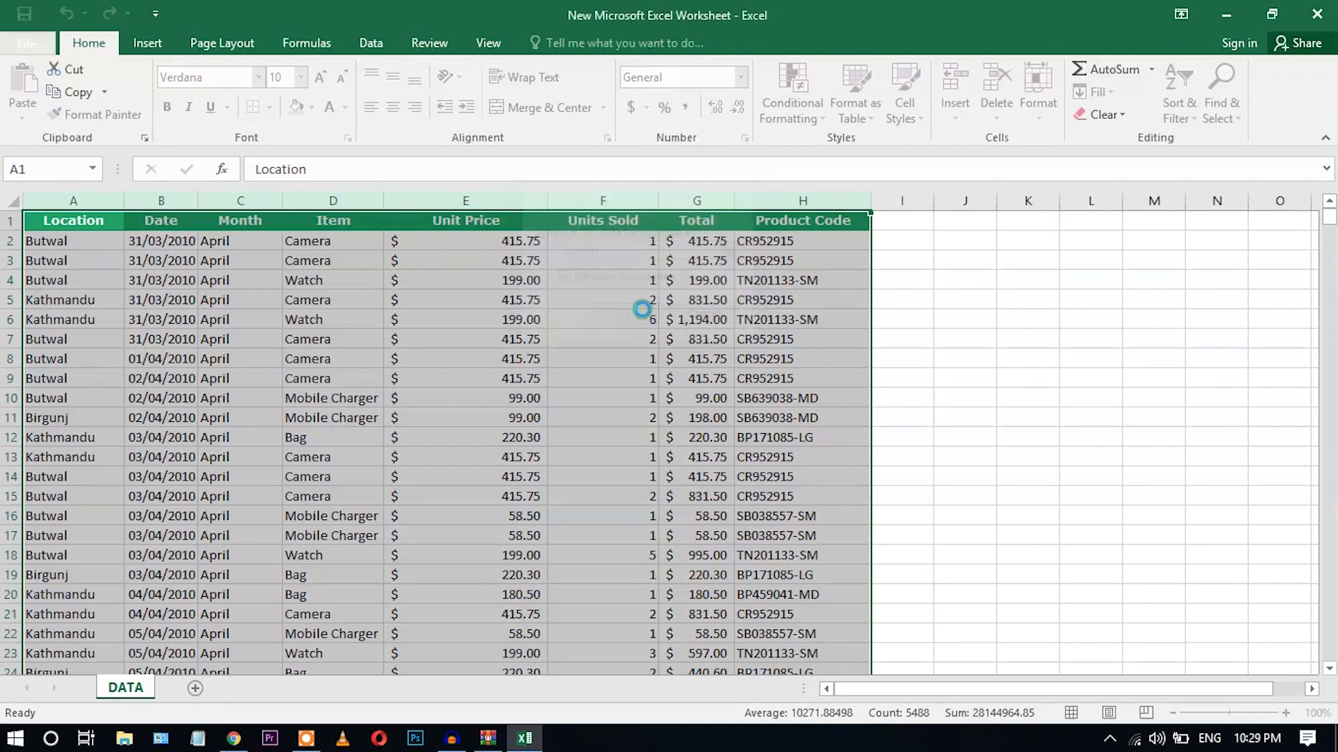
click(566, 313)
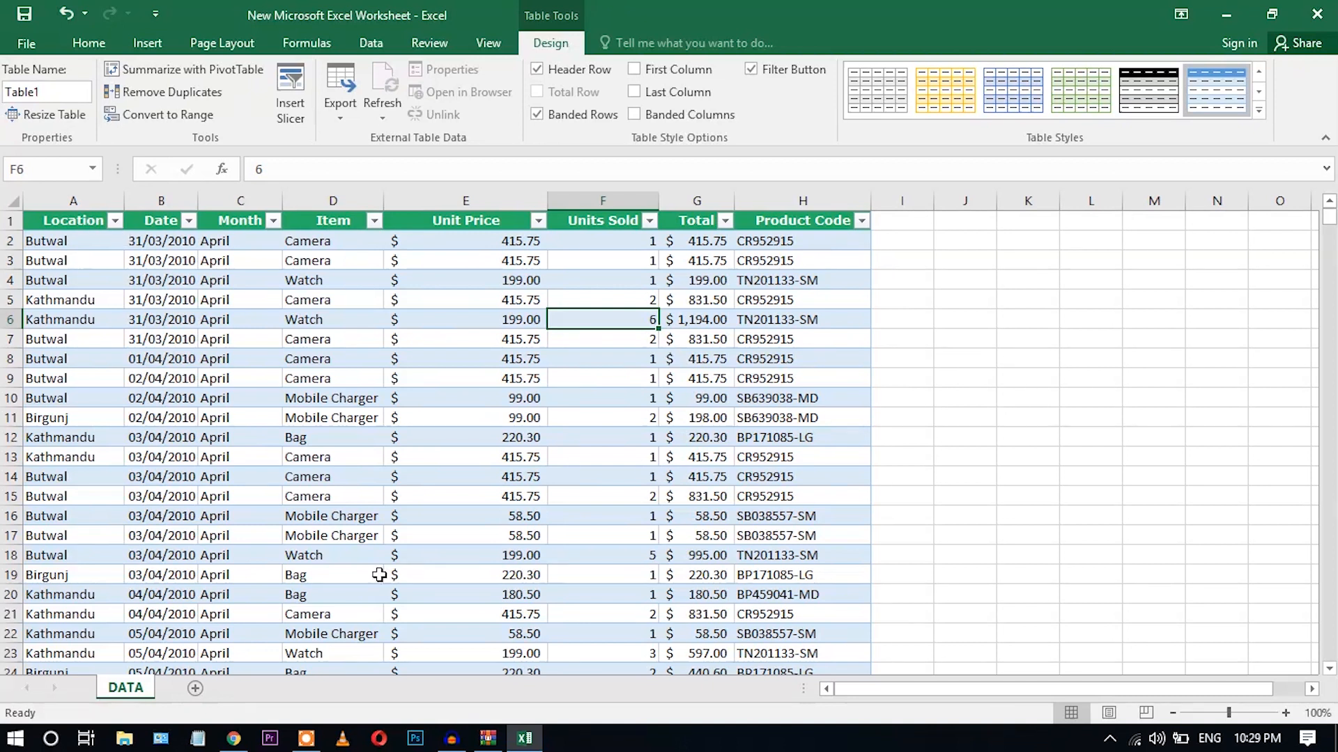
Add a new worksheet and create a PivotTable at its cell A1, using Table1 on the DATA sheet as the source
click(199, 690)
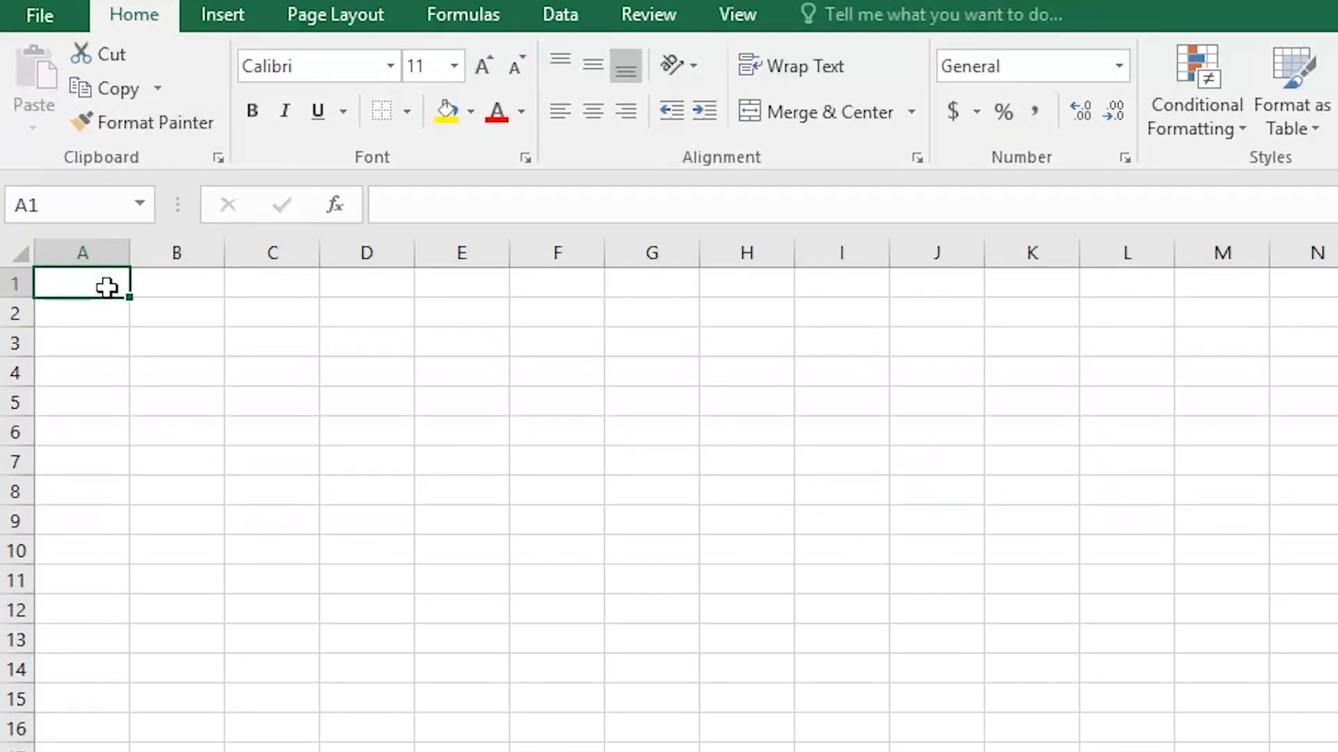
click(244, 8)
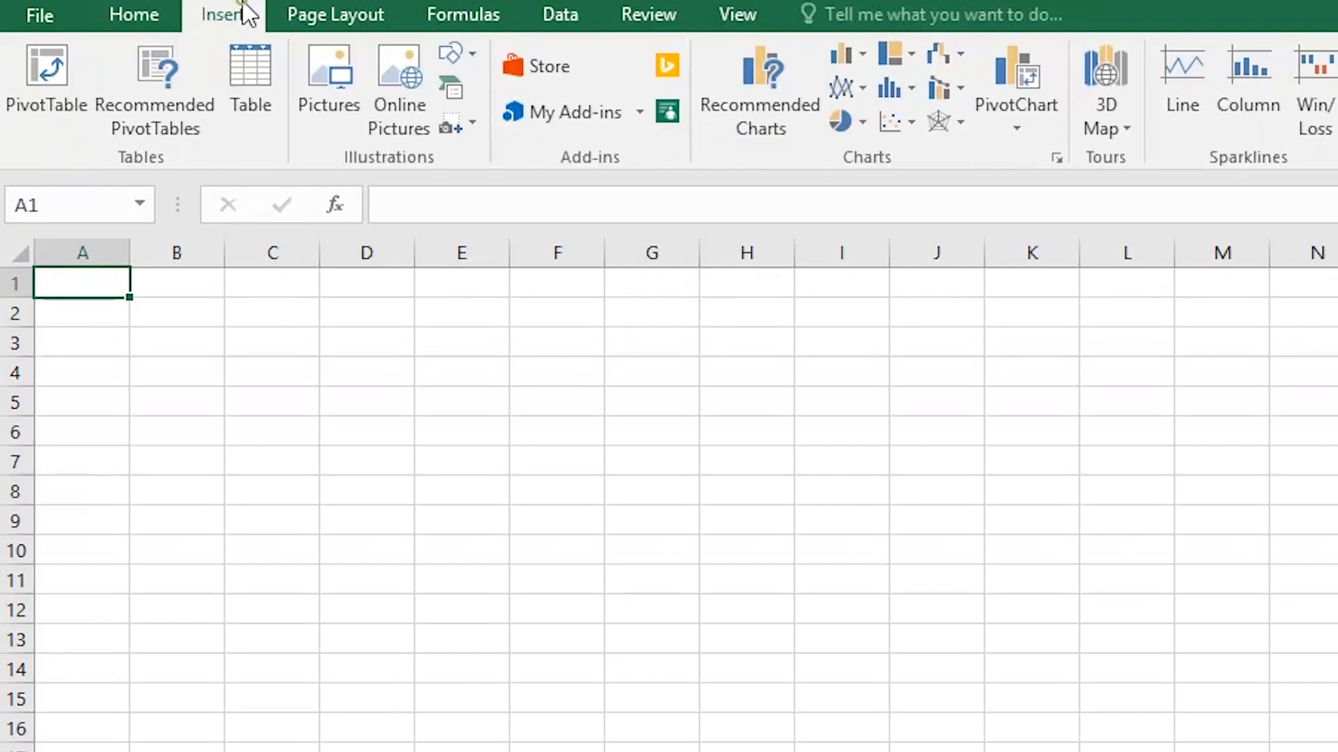
click(46, 120)
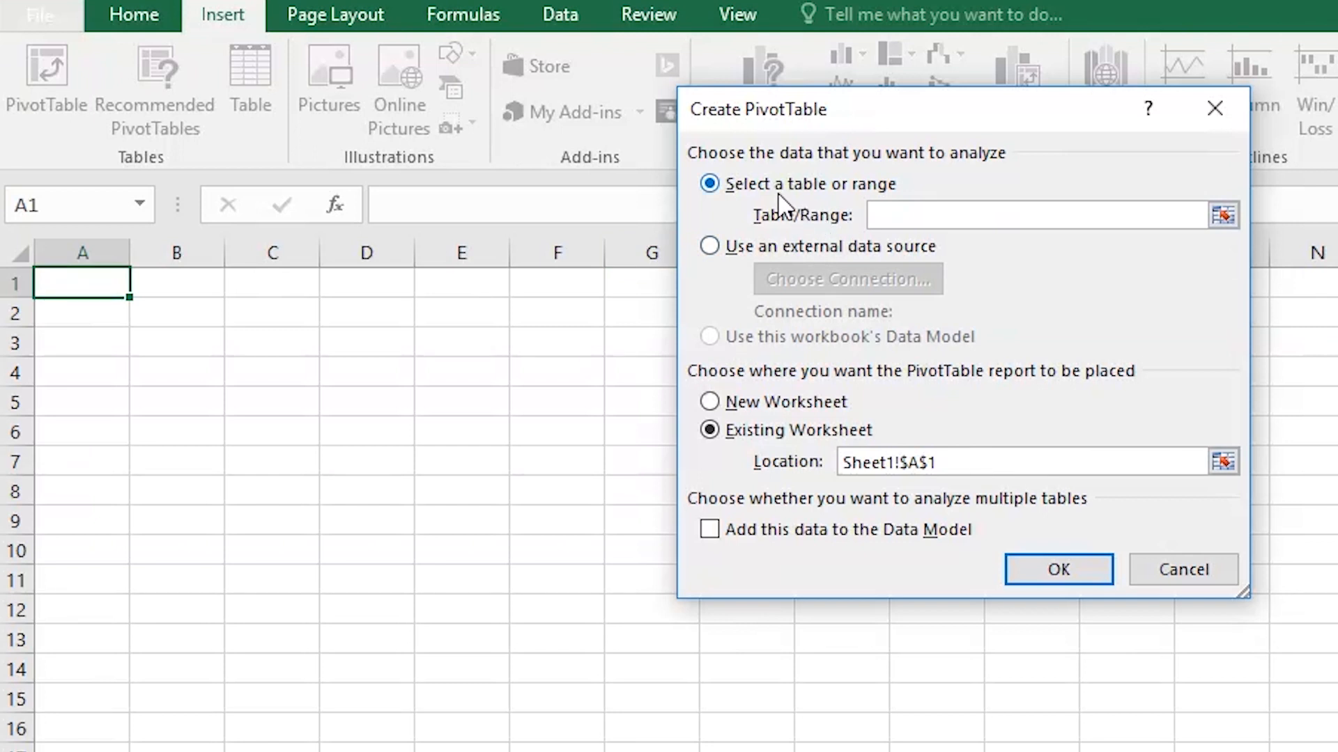
click(900, 221)
click(921, 221)
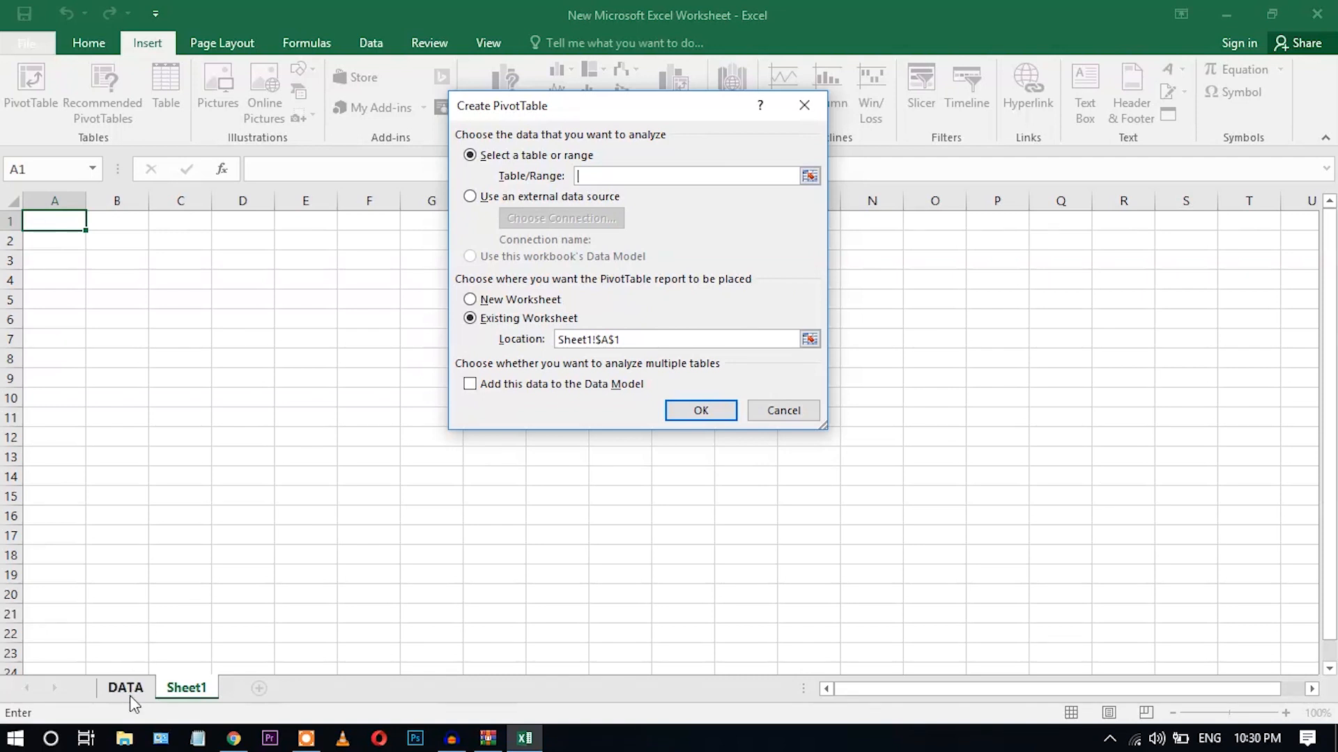
click(126, 690)
drag(73, 200, 841, 197)
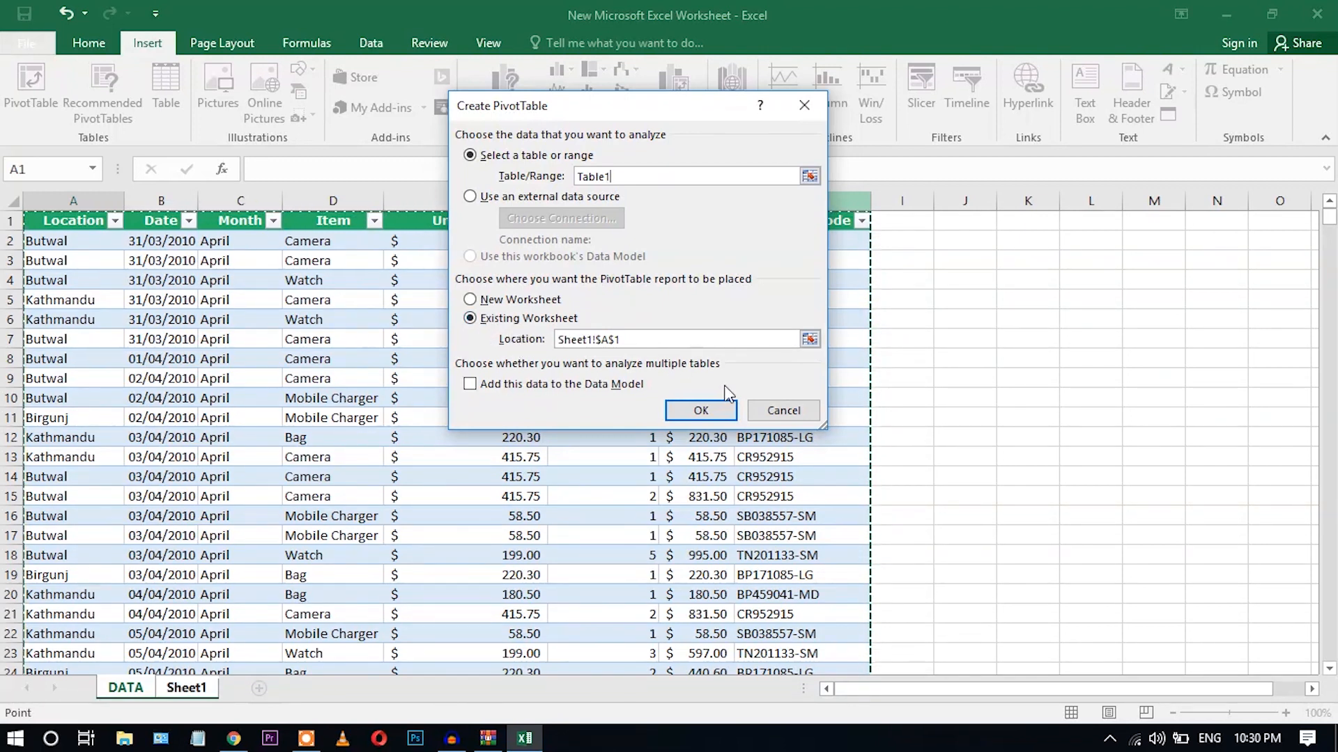
click(703, 411)
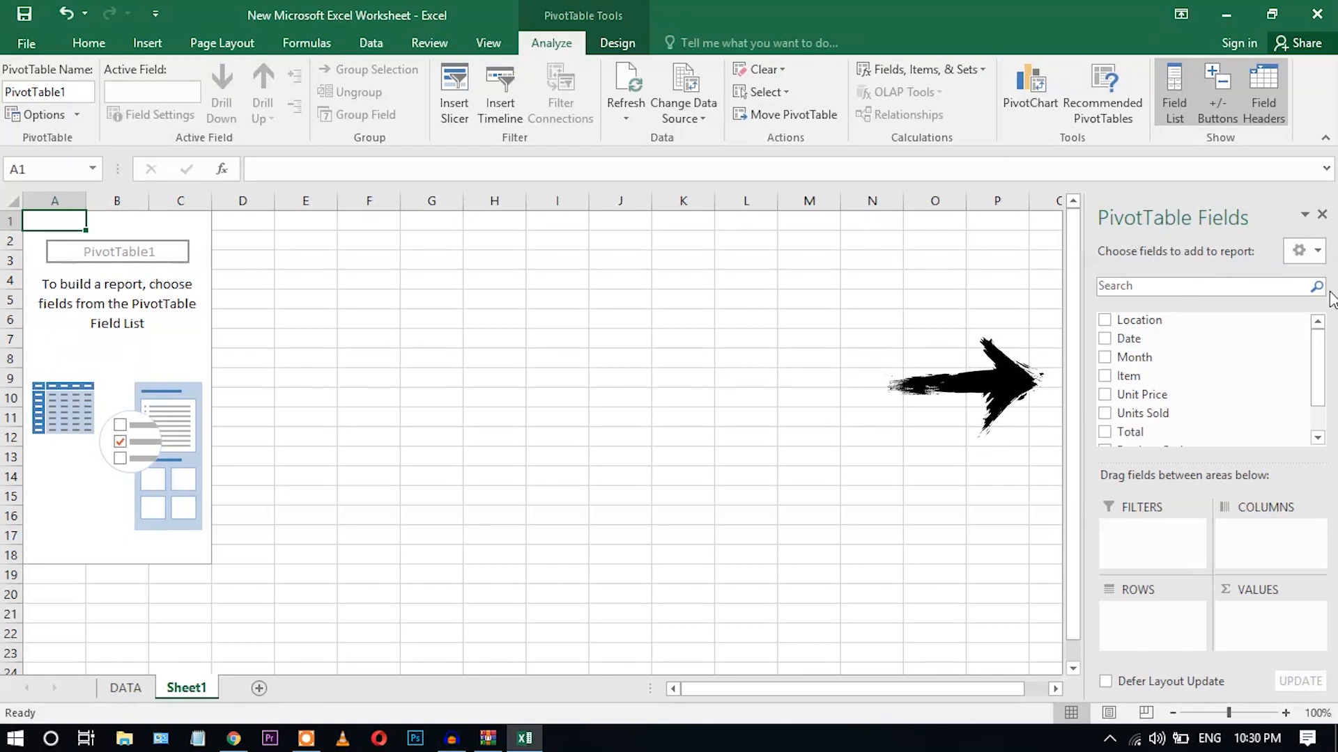
Place the Month field in the PivotTable's rows and the Location field in its columns
mouse_move(1319, 348)
mouse_down()
mouse_move(1326, 385)
mouse_move(1325, 349)
mouse_up()
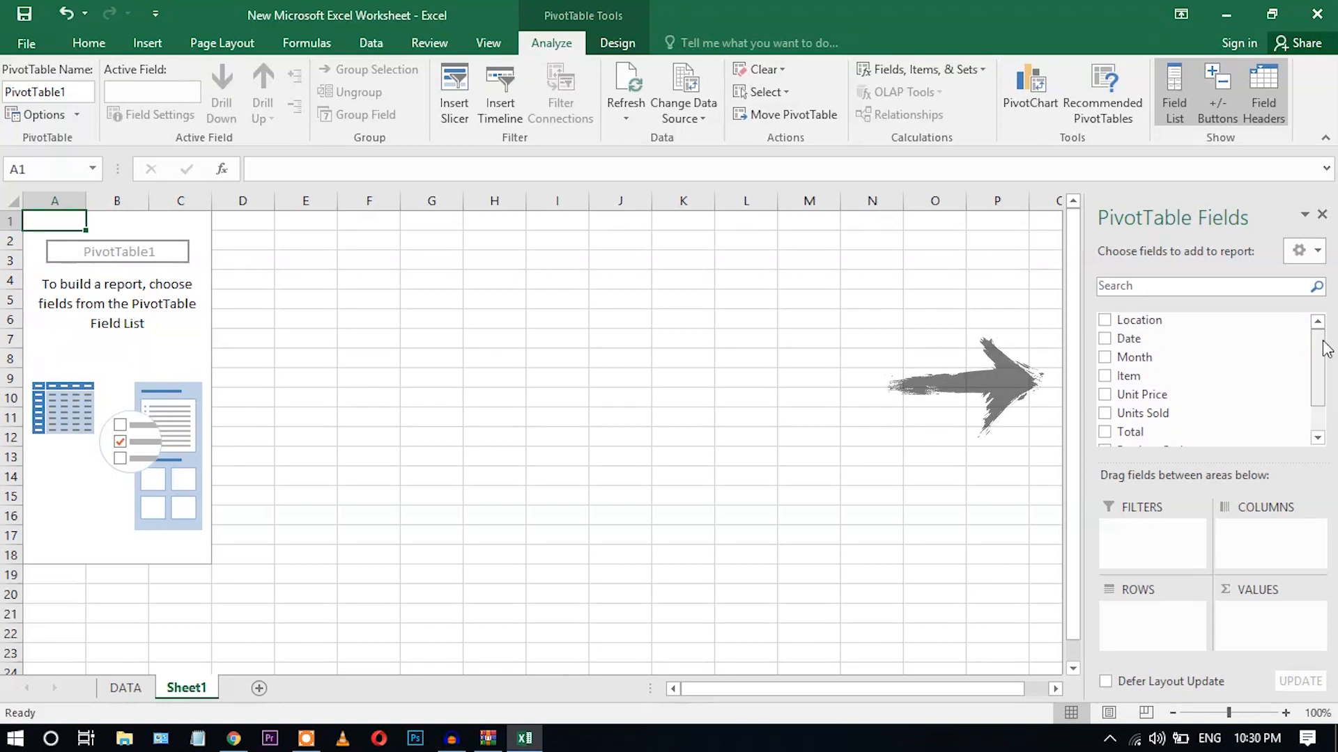
mouse_move(1325, 348)
mouse_down()
mouse_move(1326, 387)
mouse_move(1326, 353)
mouse_up()
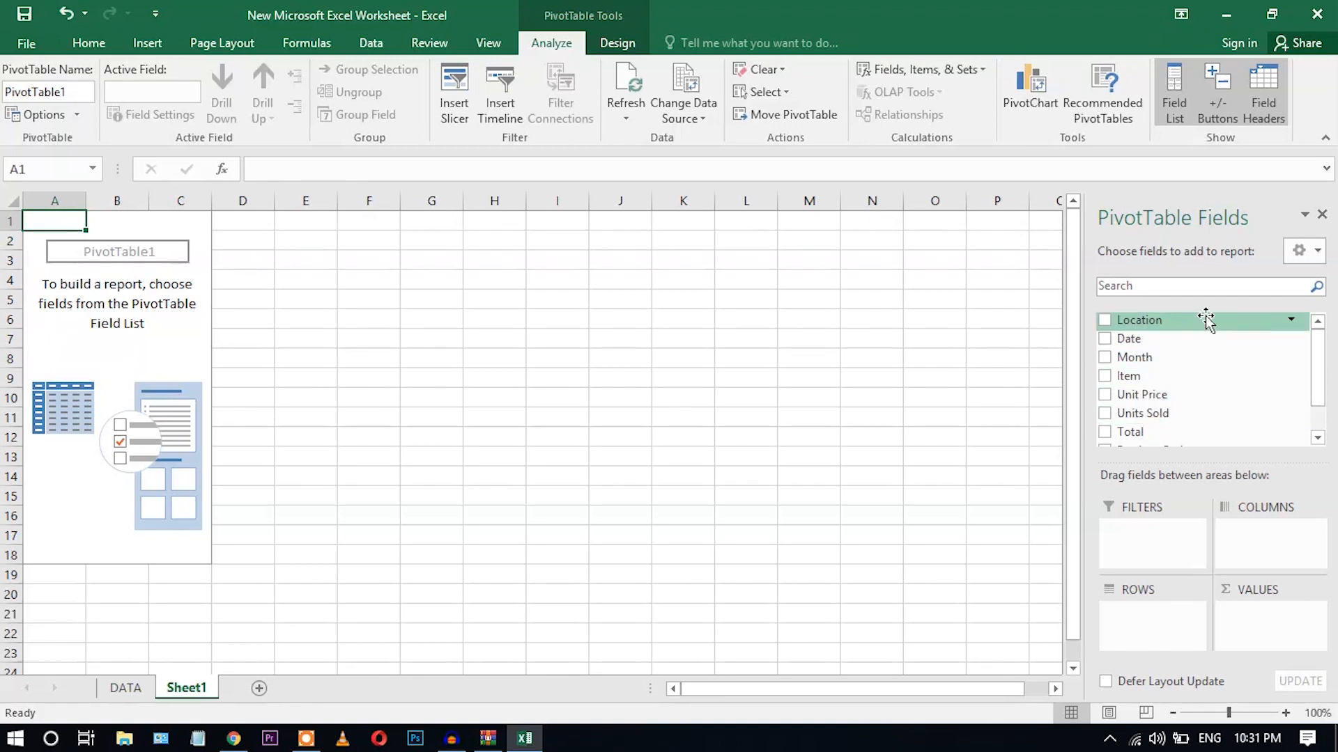
drag(1157, 357, 1167, 530)
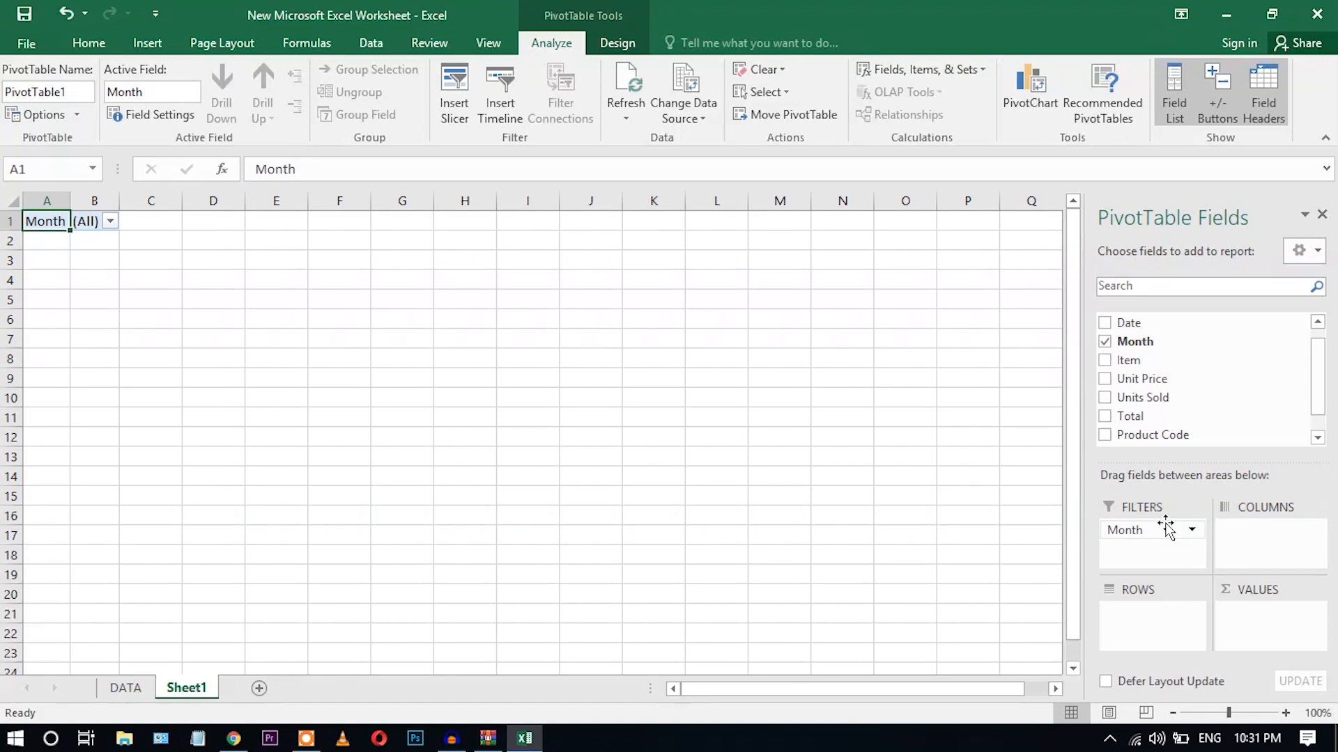
drag(1146, 531, 1147, 609)
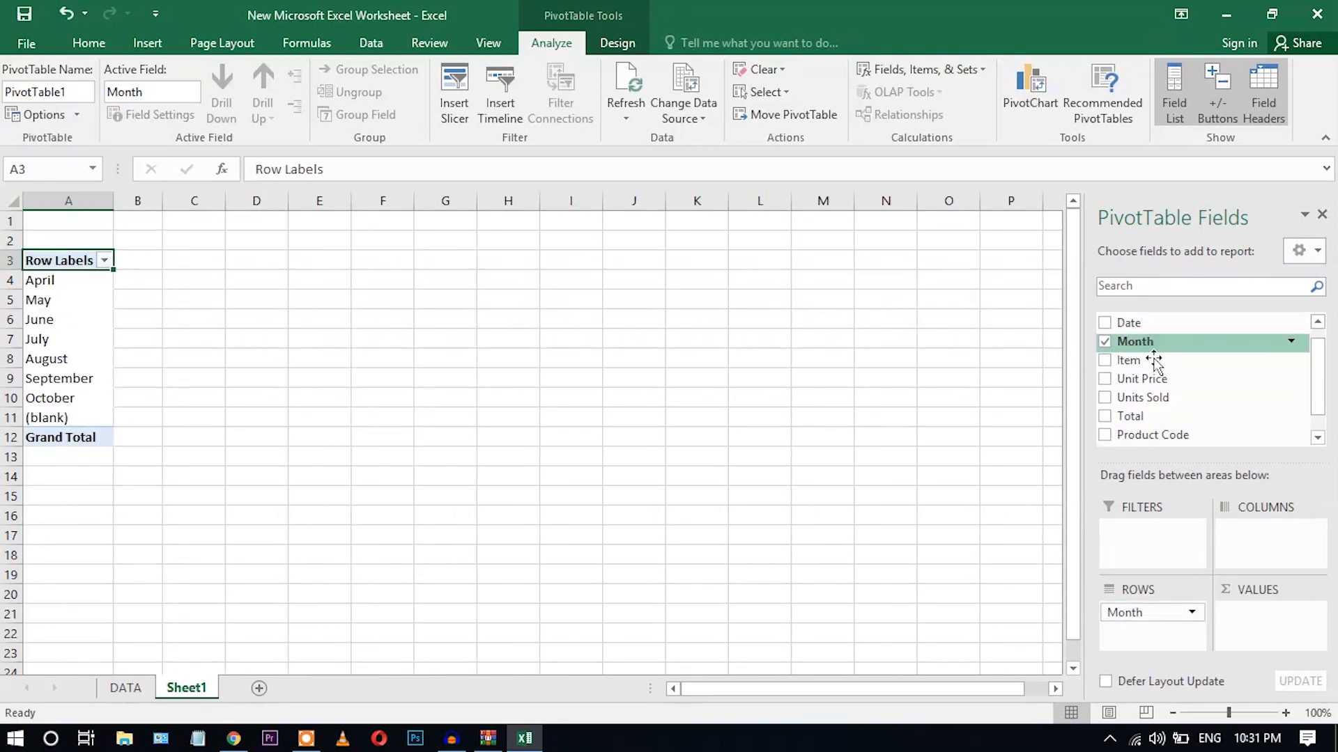
scroll(1296, 370, up, 1)
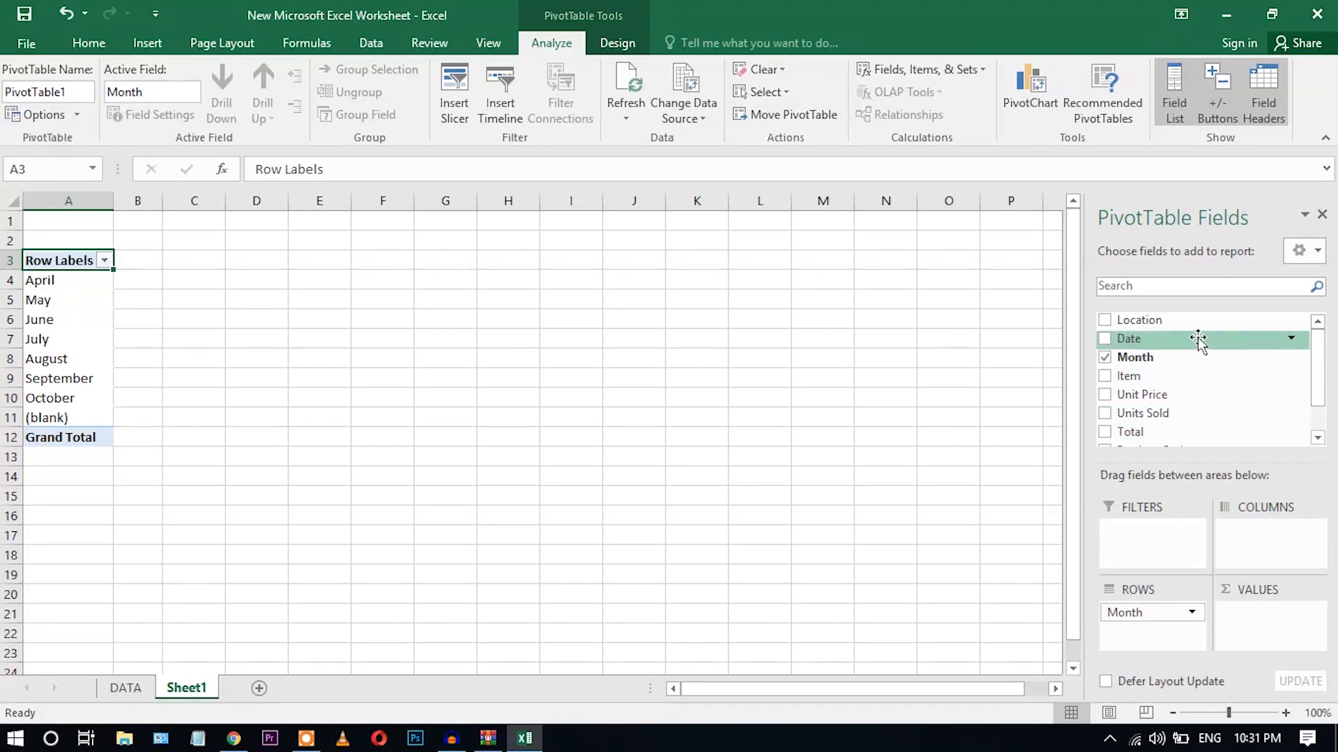
drag(1165, 324, 1267, 538)
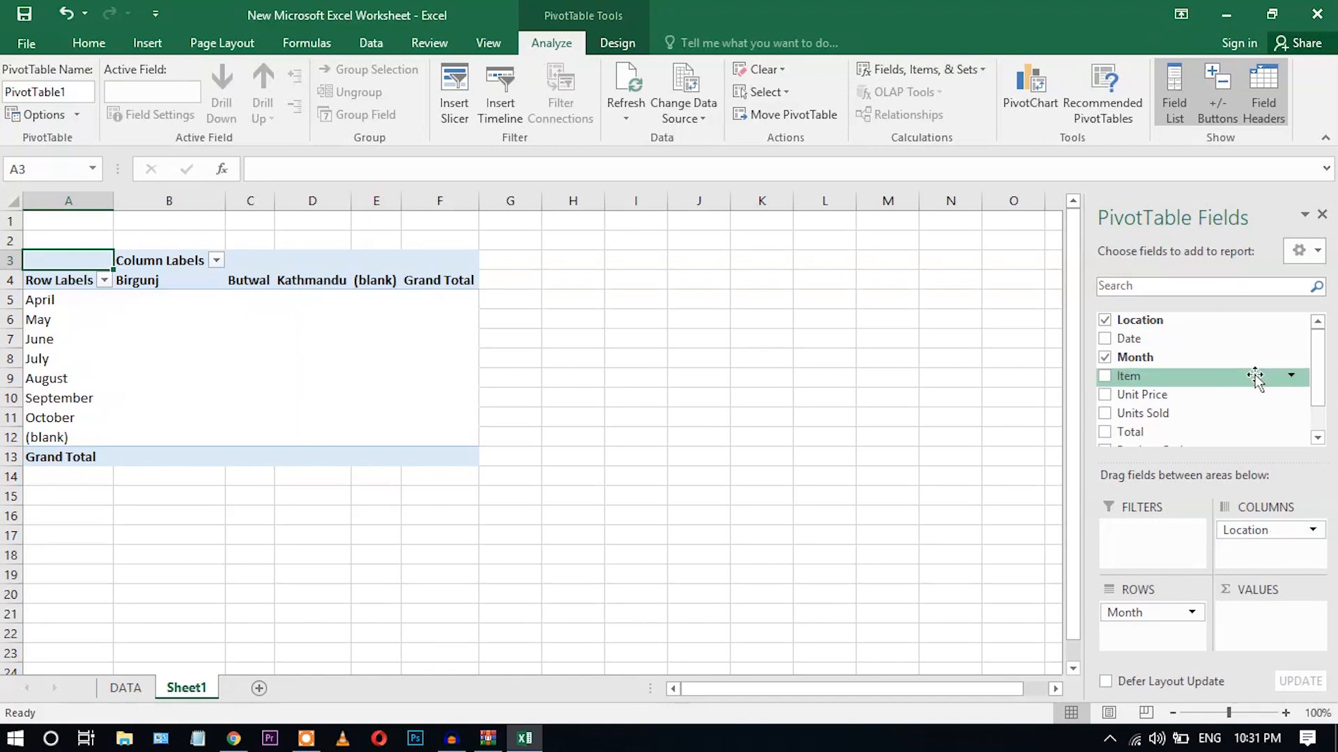
drag(1319, 354, 1320, 372)
drag(1174, 371, 1286, 631)
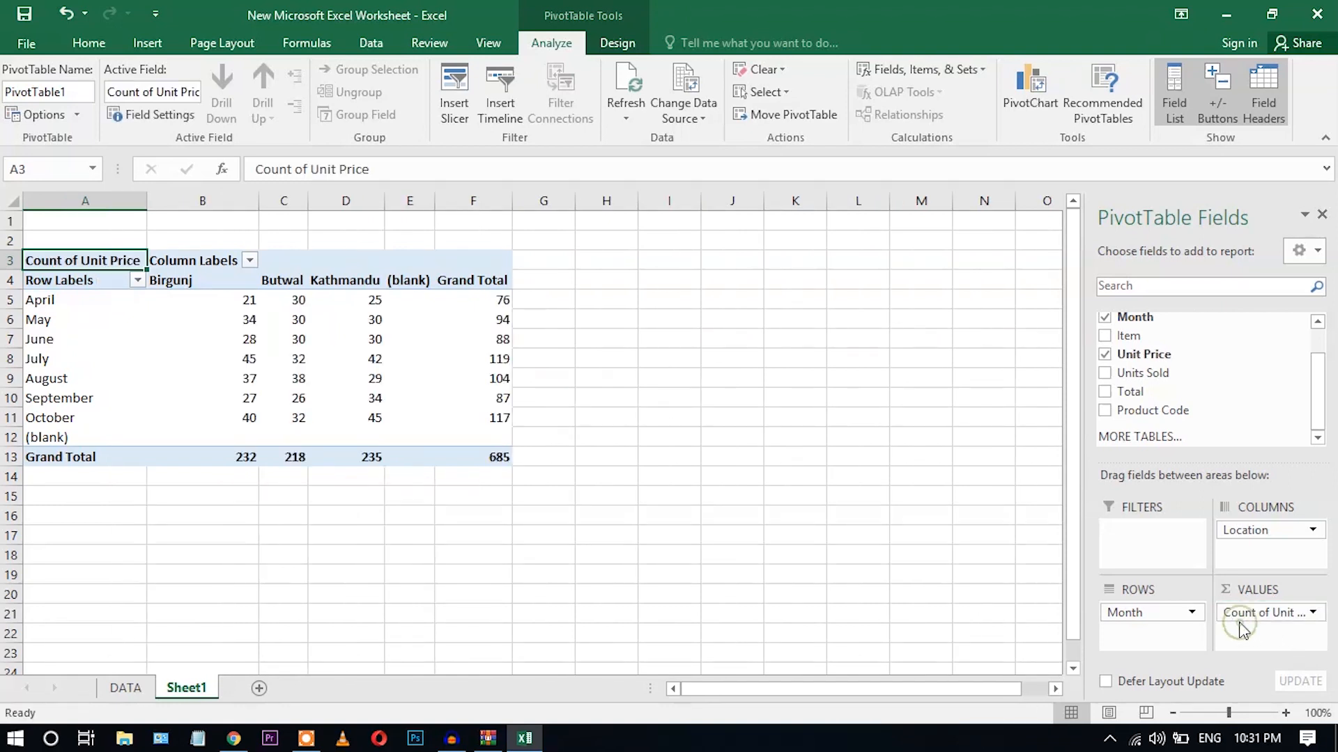
click(1313, 614)
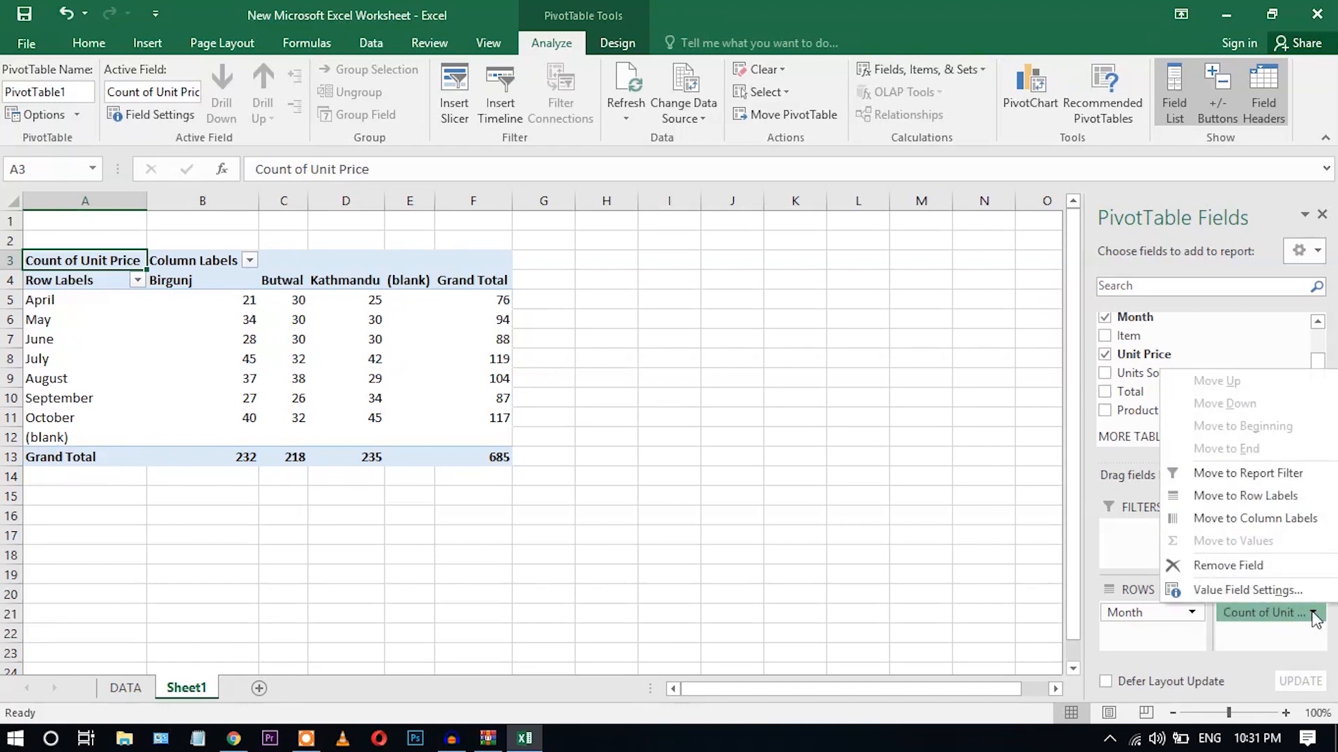
click(1313, 613)
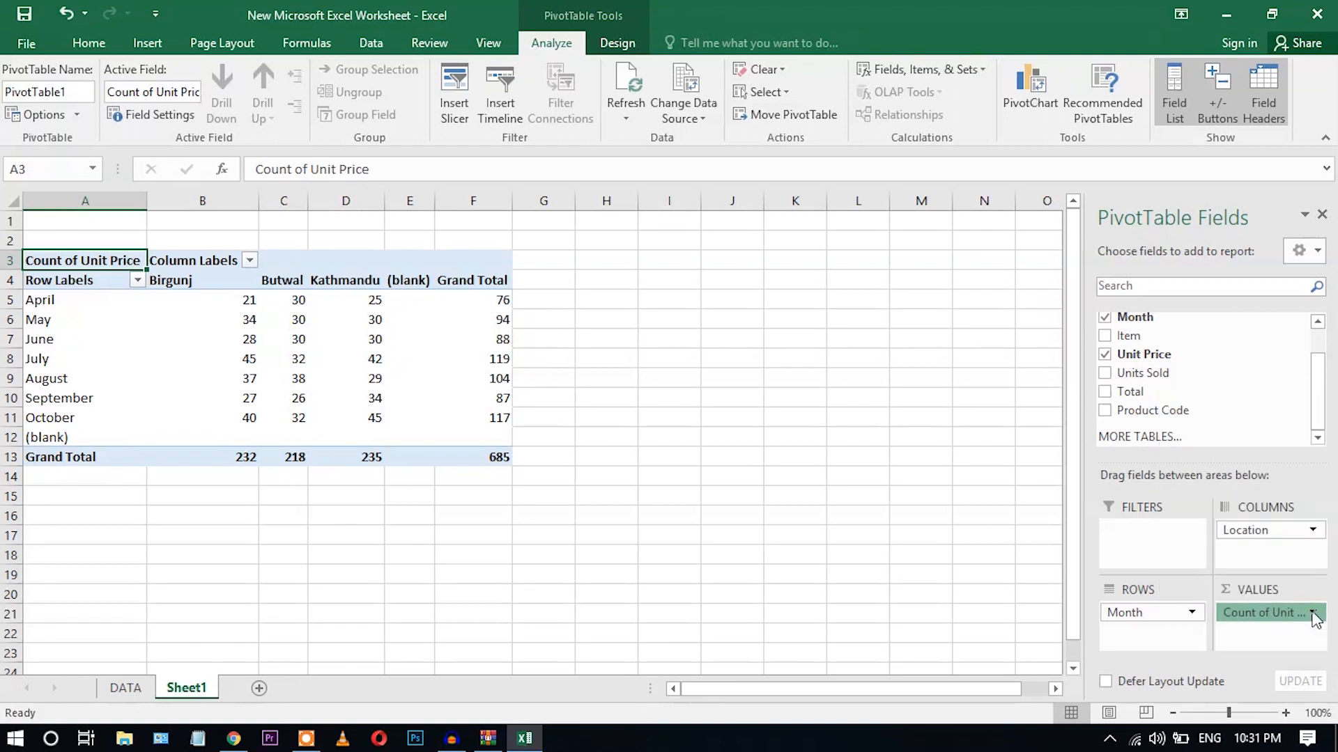
click(1105, 354)
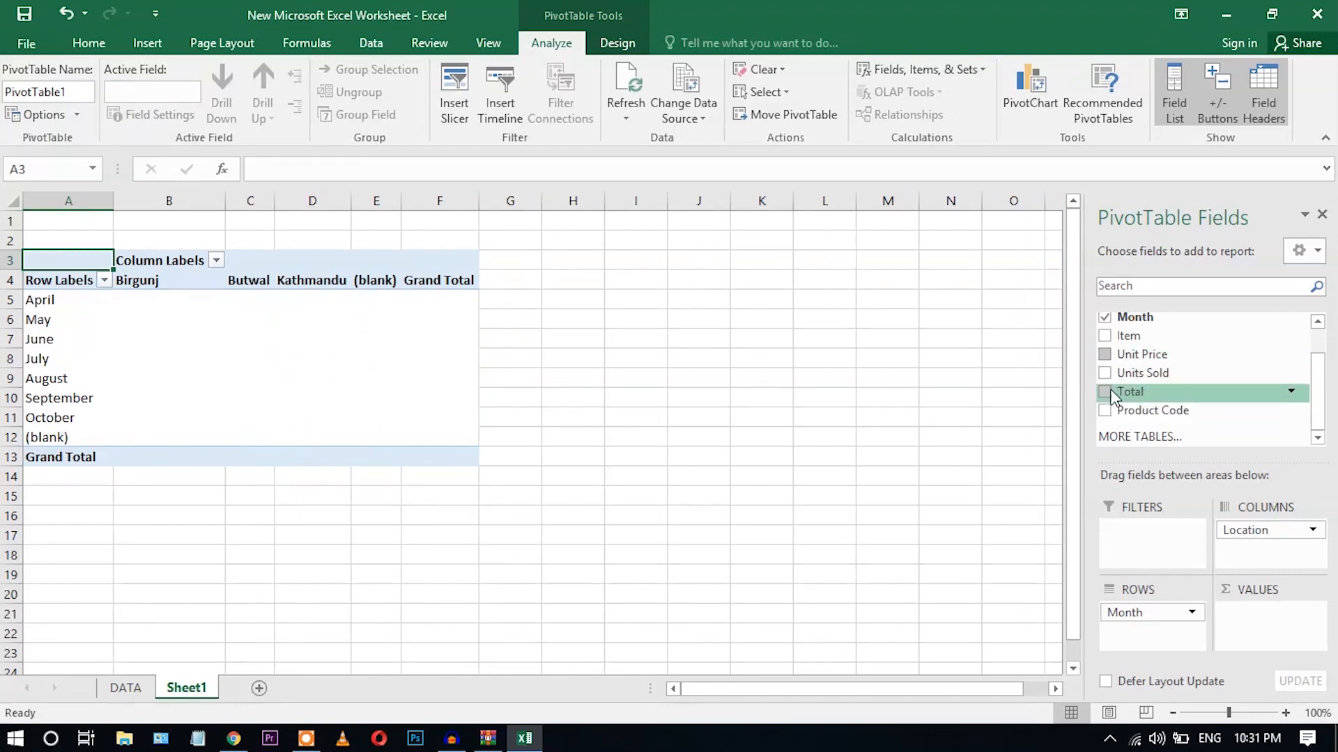
Add the Total field to the PivotTable's values and summarize it by Sum
drag(1108, 392, 1261, 621)
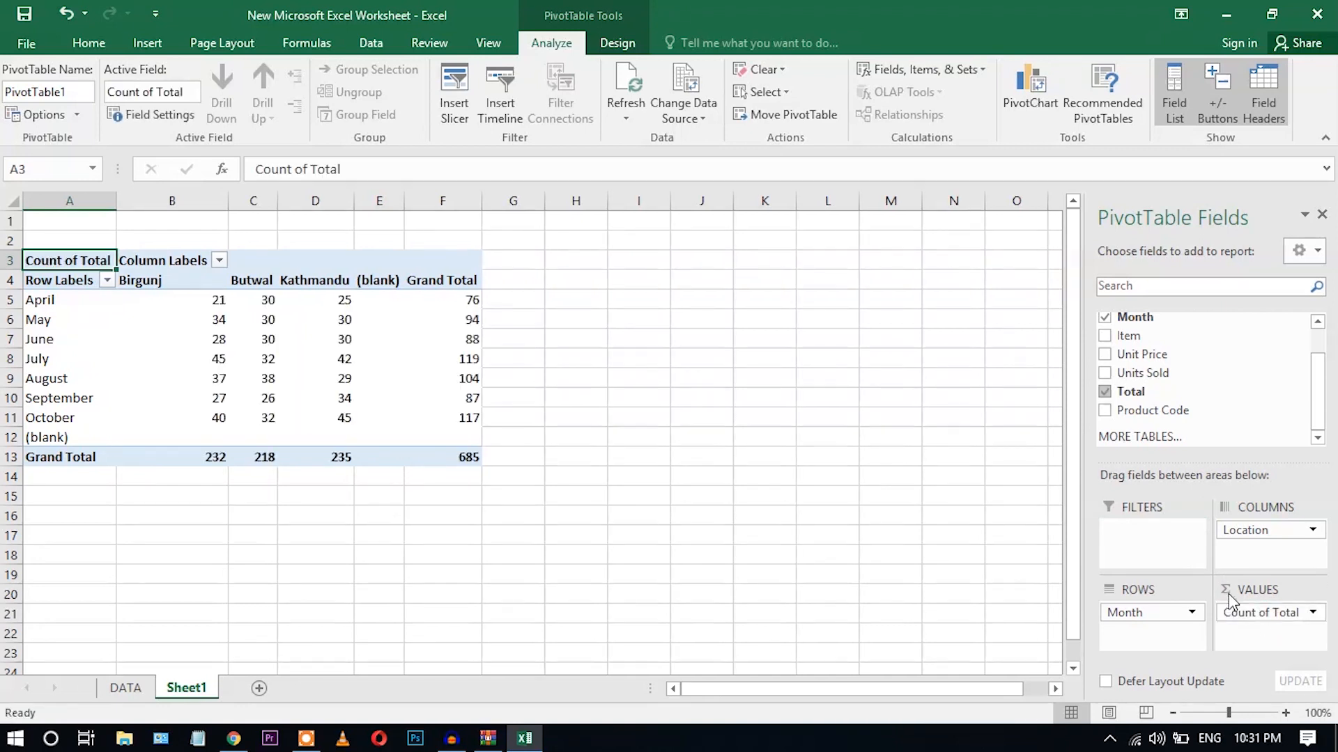
click(1313, 613)
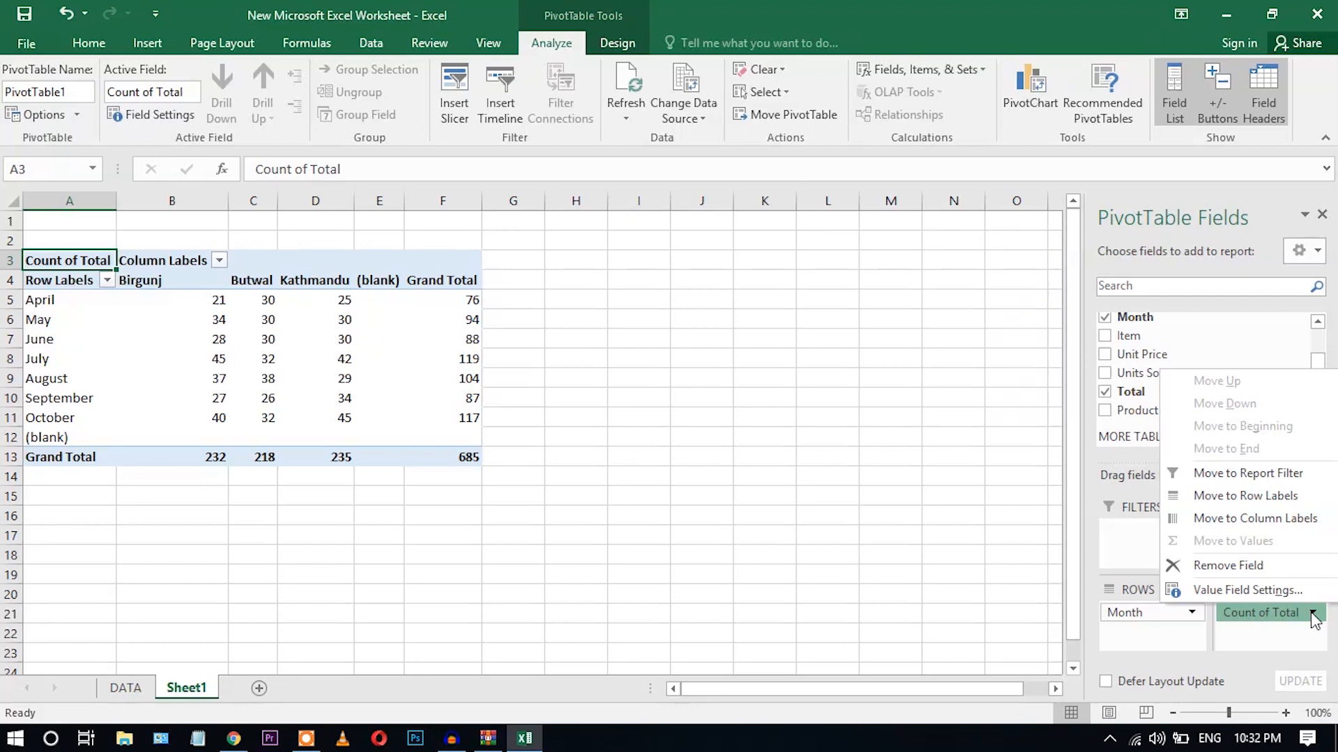
click(1264, 592)
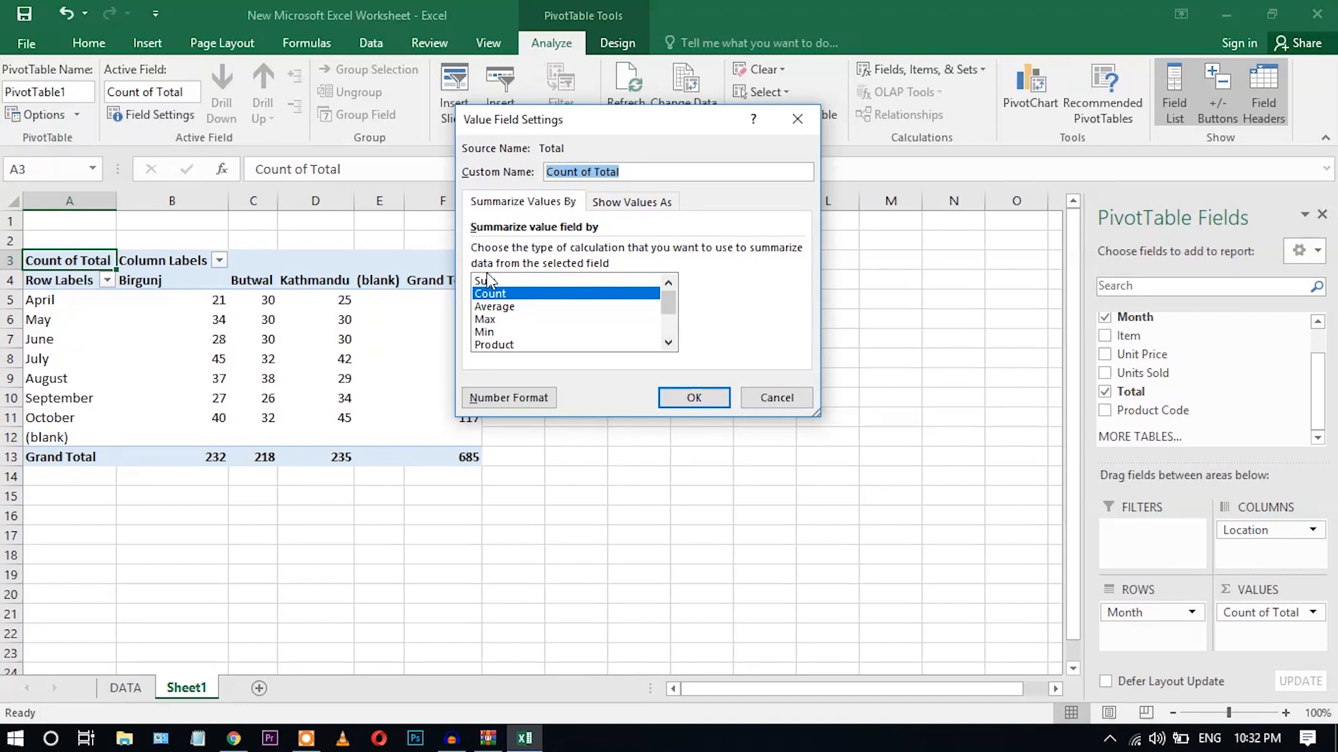
click(486, 281)
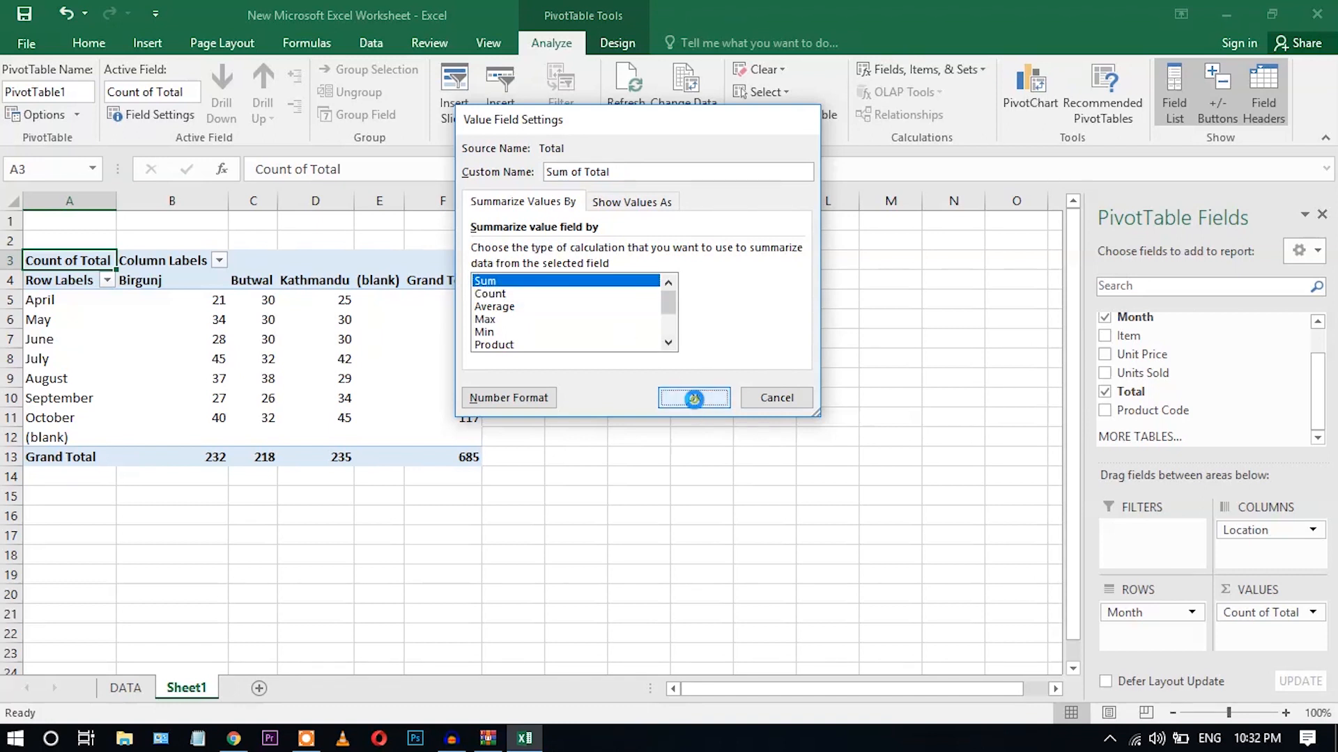
click(694, 398)
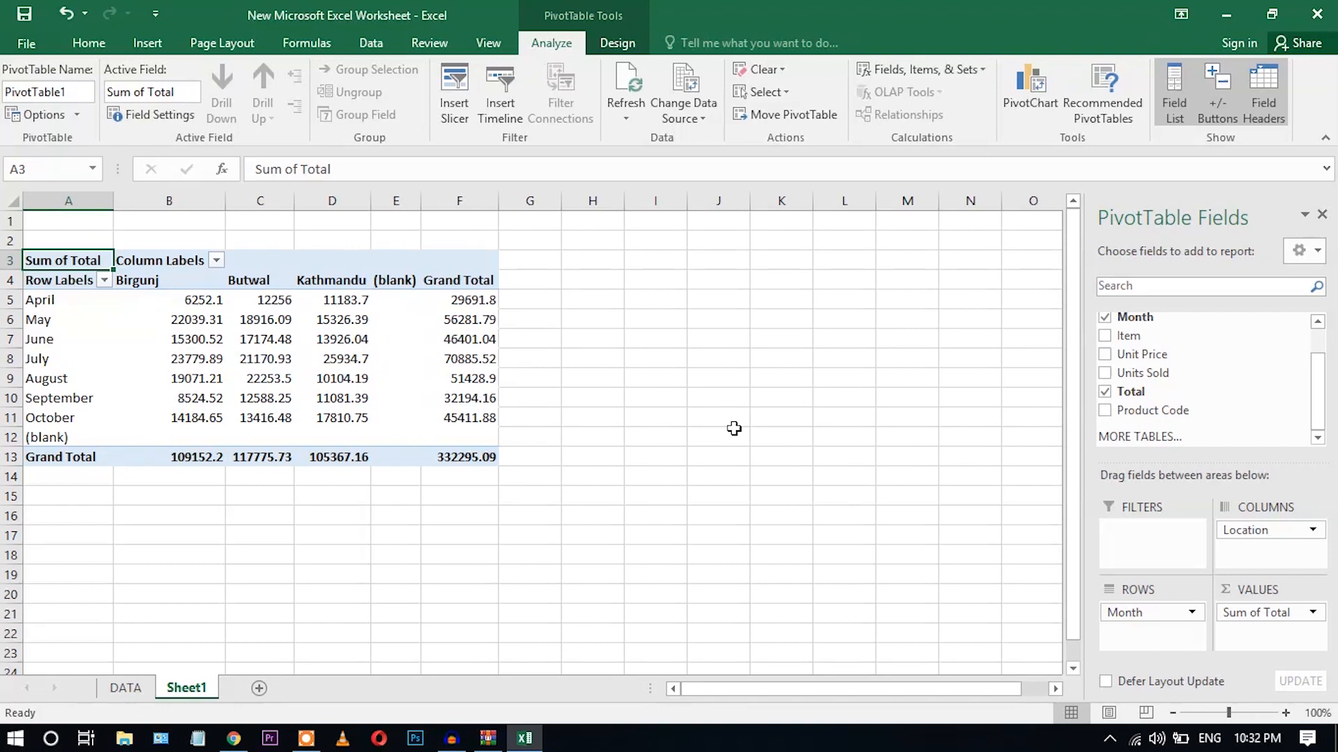
Examine the monthly sales totals for each location, especially April's total for Butwal
click(41, 300)
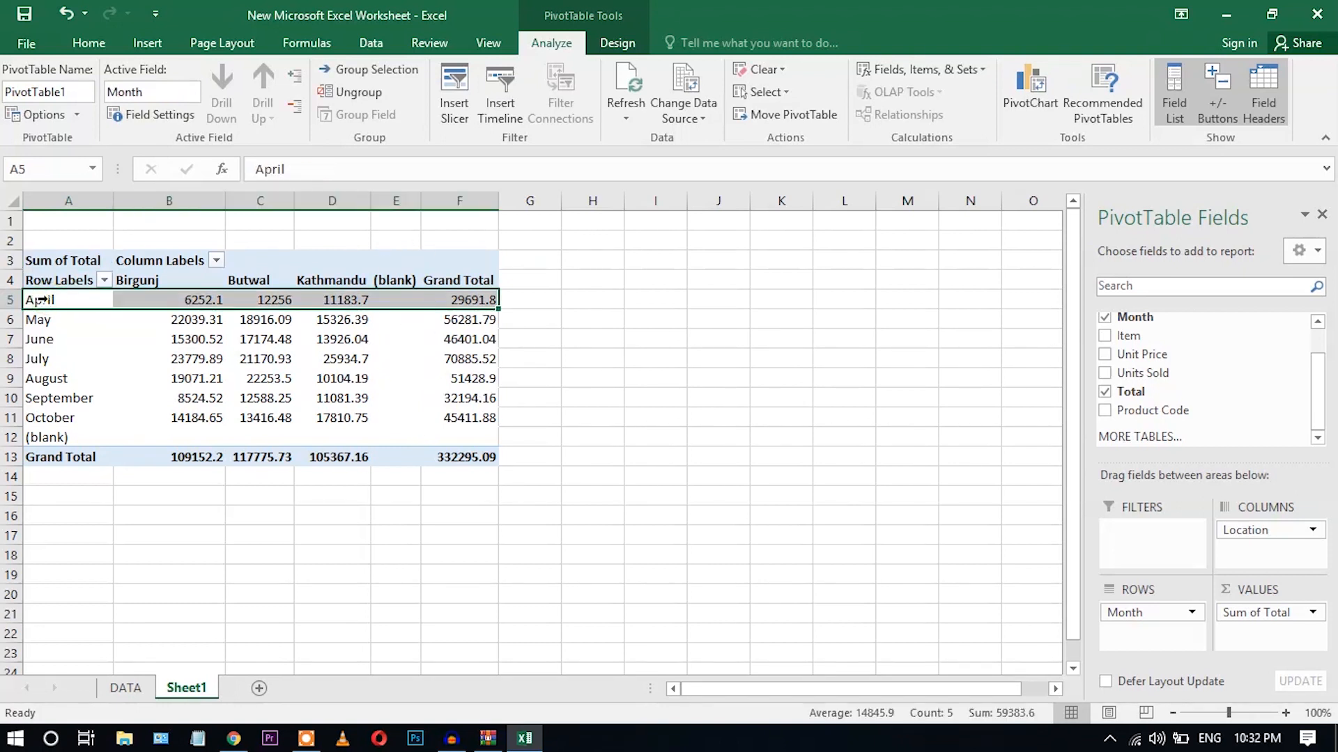
drag(40, 301, 42, 437)
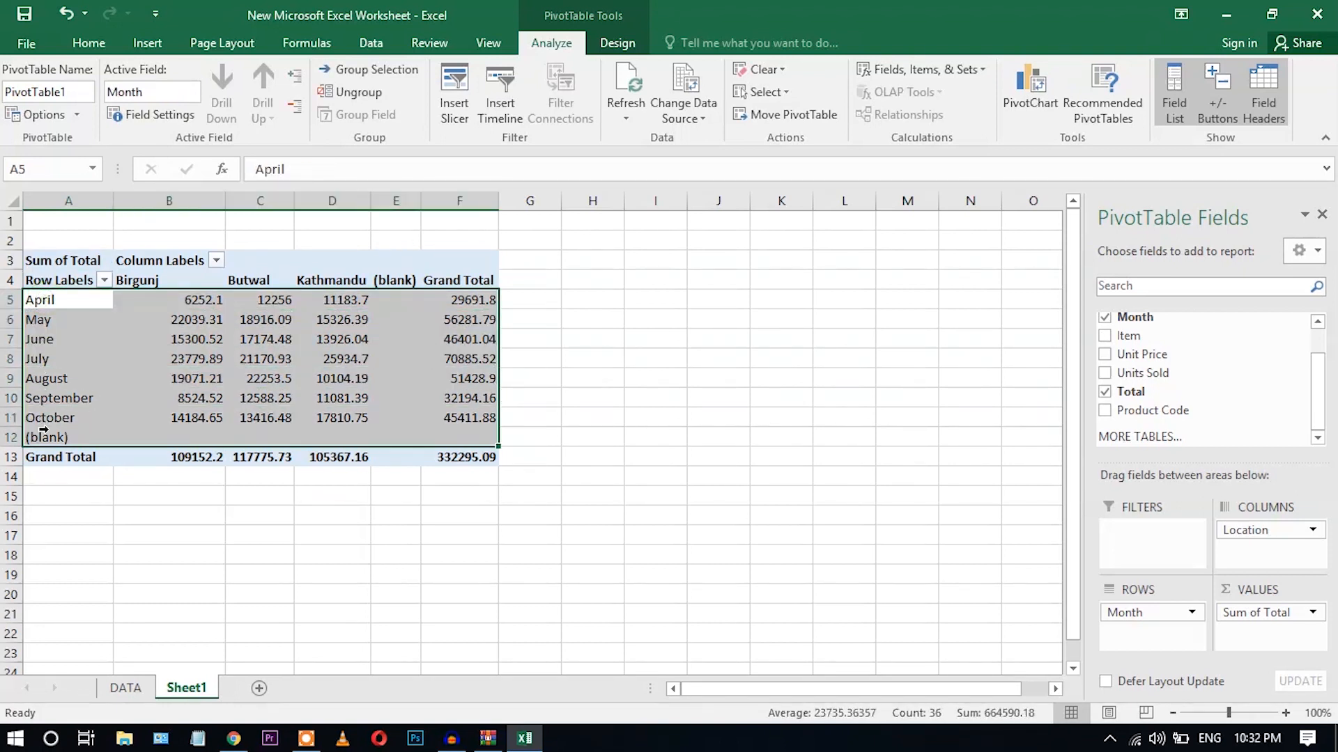
click(213, 301)
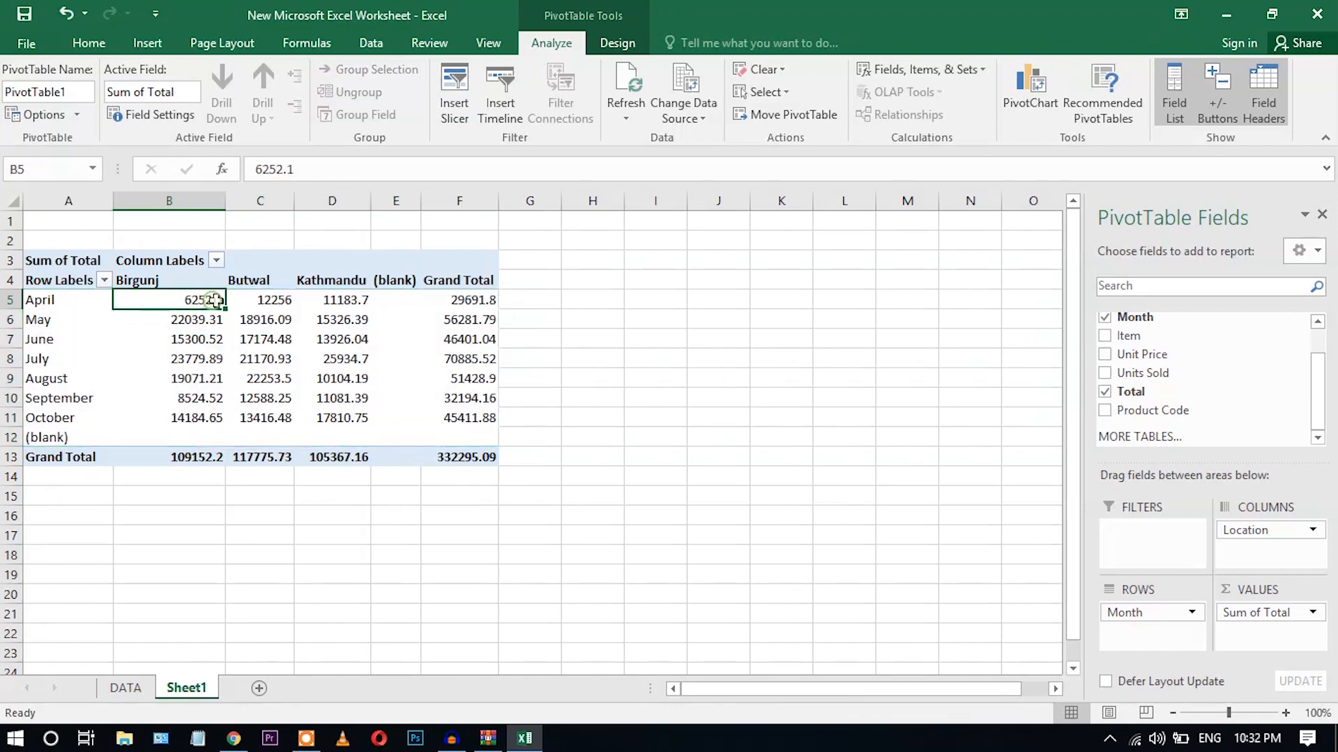
click(274, 299)
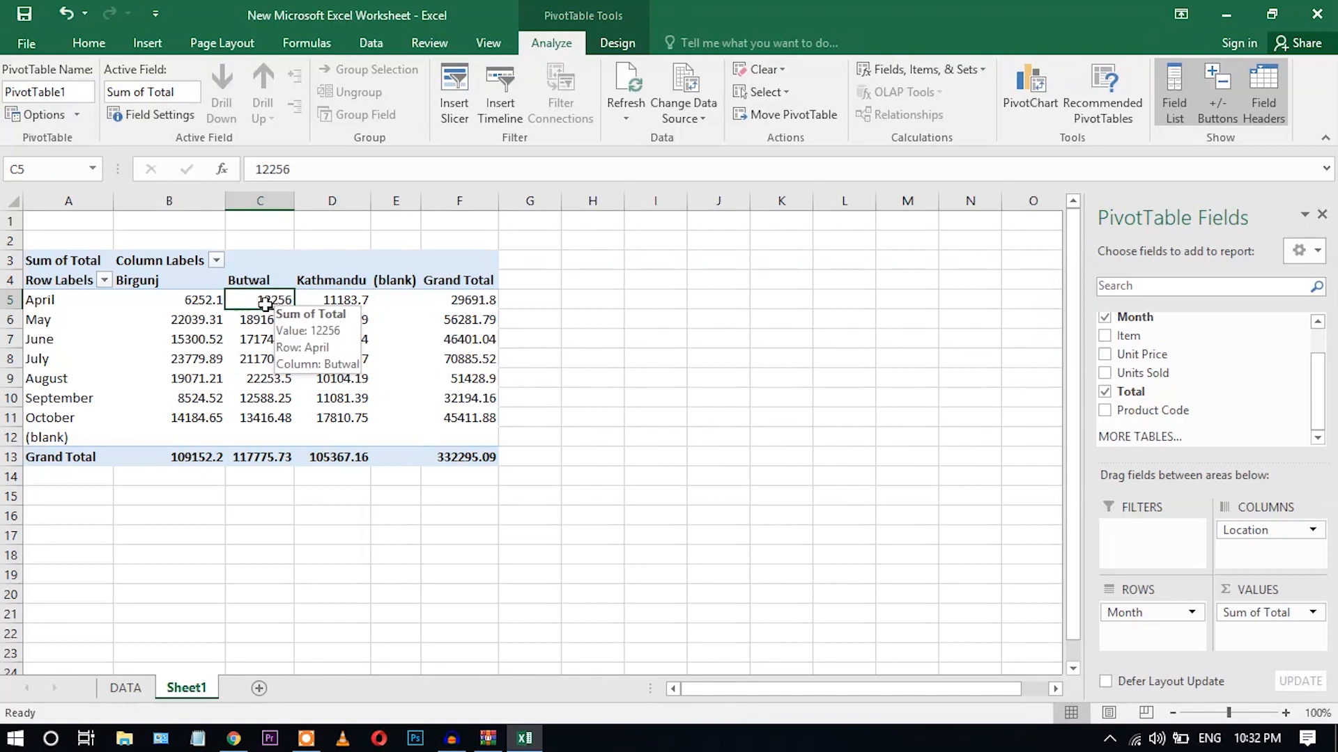
click(58, 305)
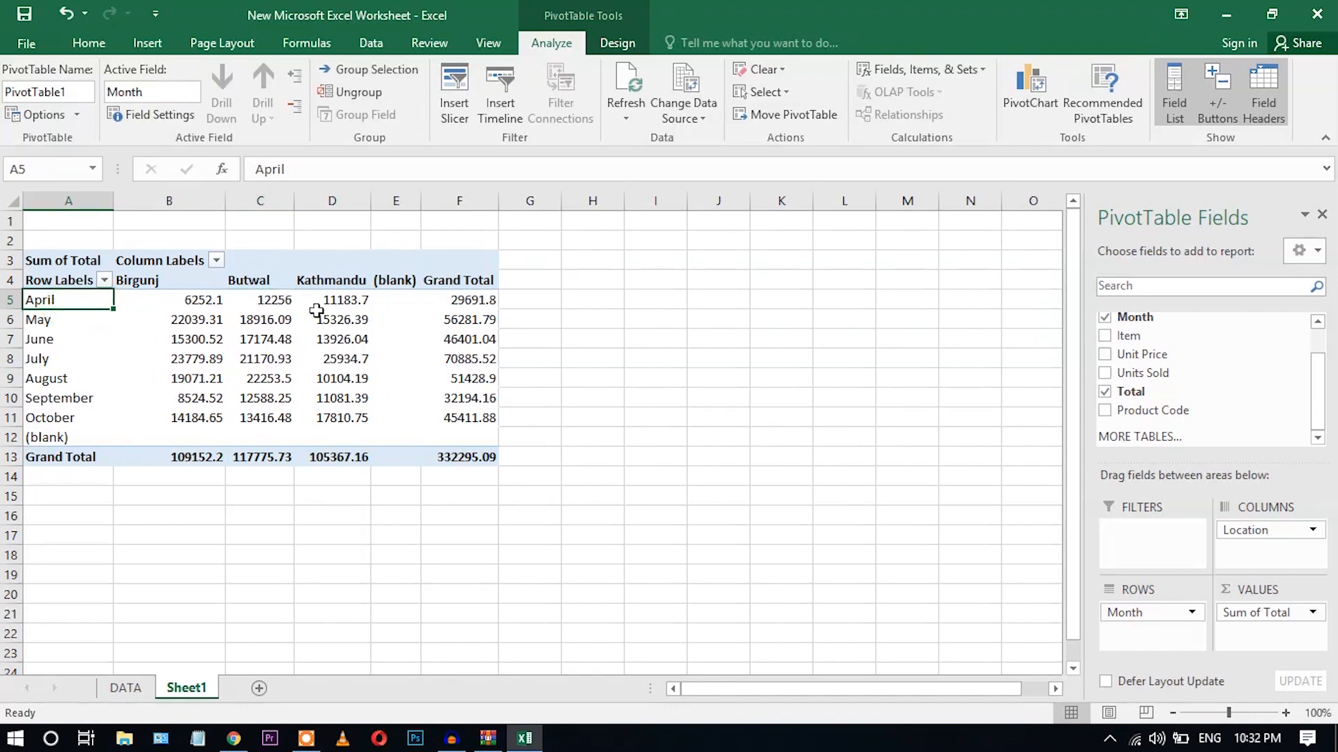
click(269, 284)
click(276, 300)
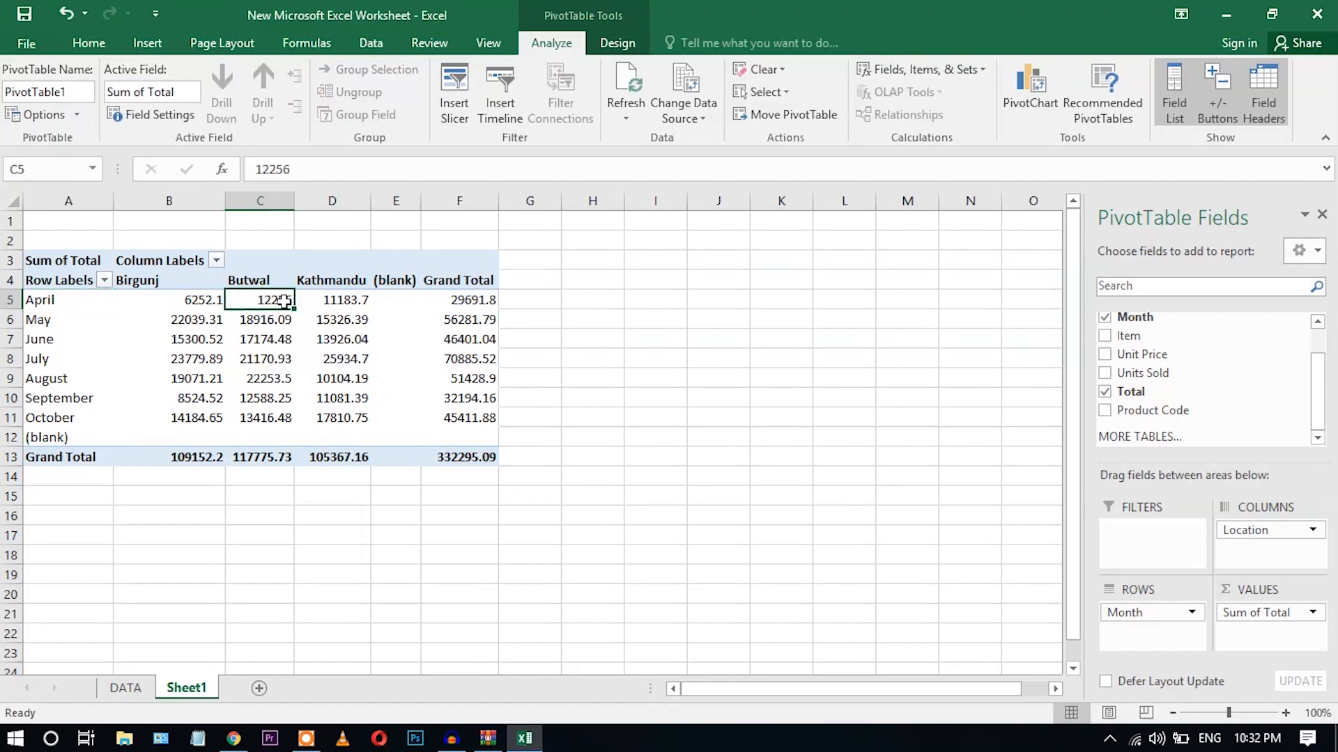
drag(56, 308, 264, 290)
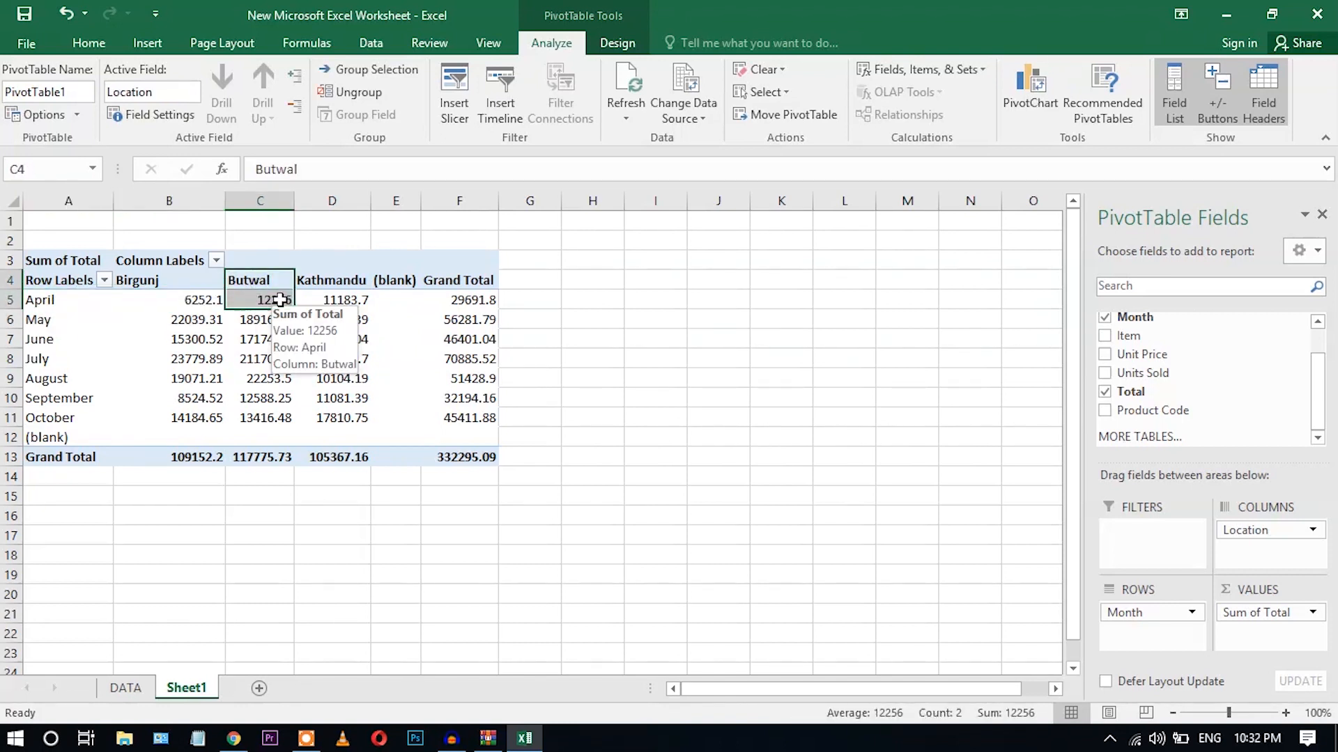
double_click(280, 301)
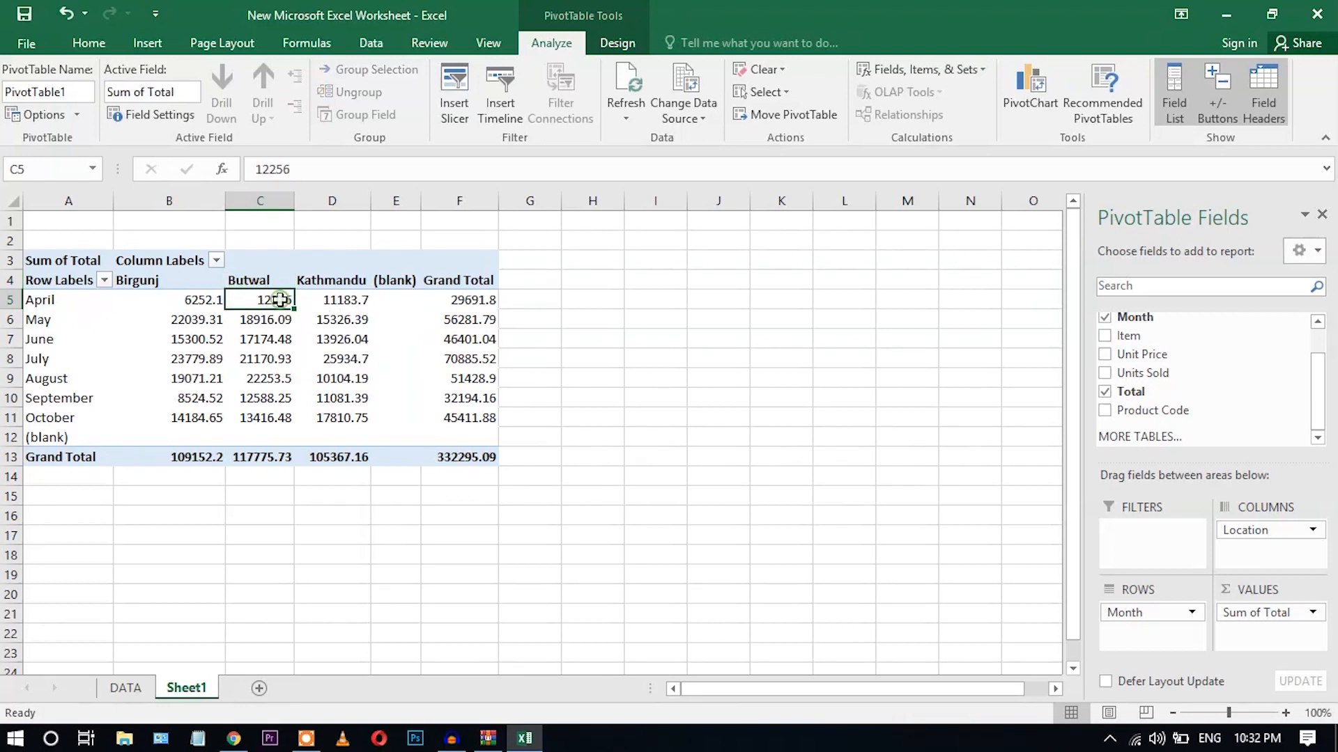
Show the records behind April's Butwal total on a new sheet, autofit all columns, and check their Location and Month entries
click(15, 195)
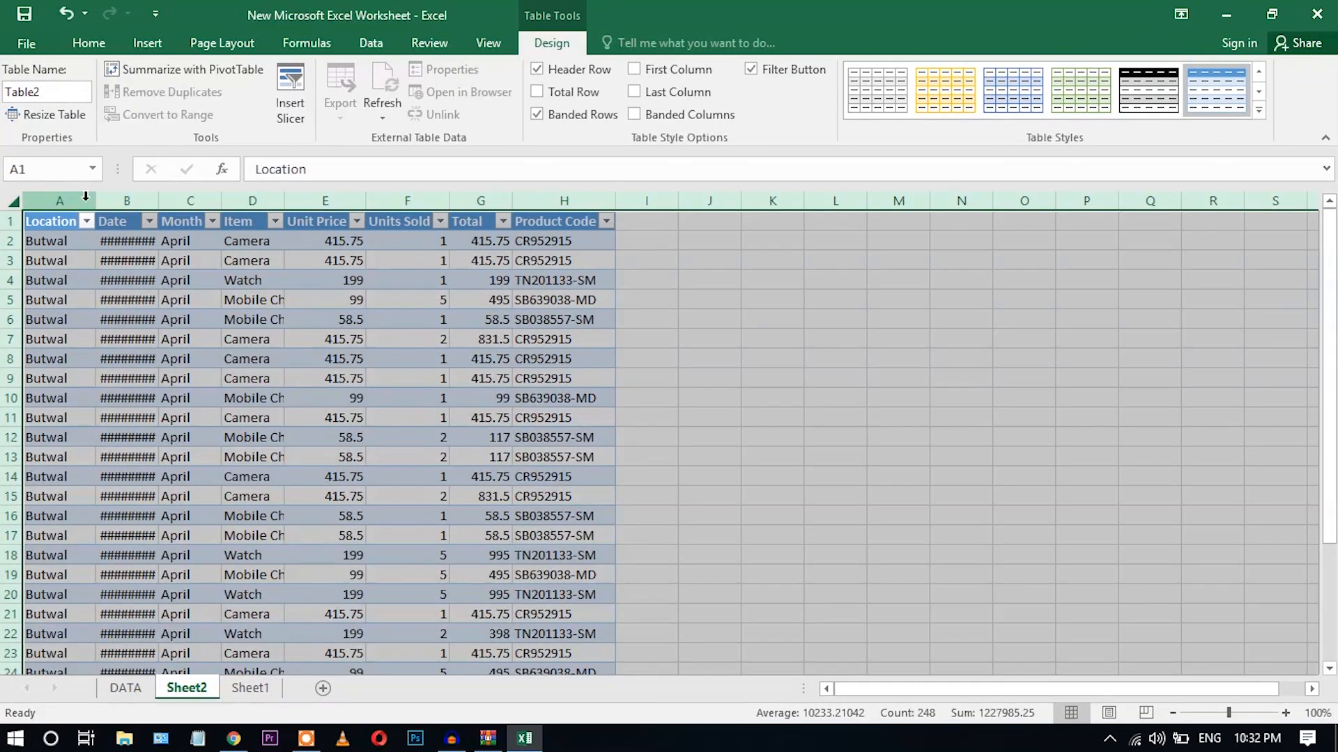
double_click(95, 201)
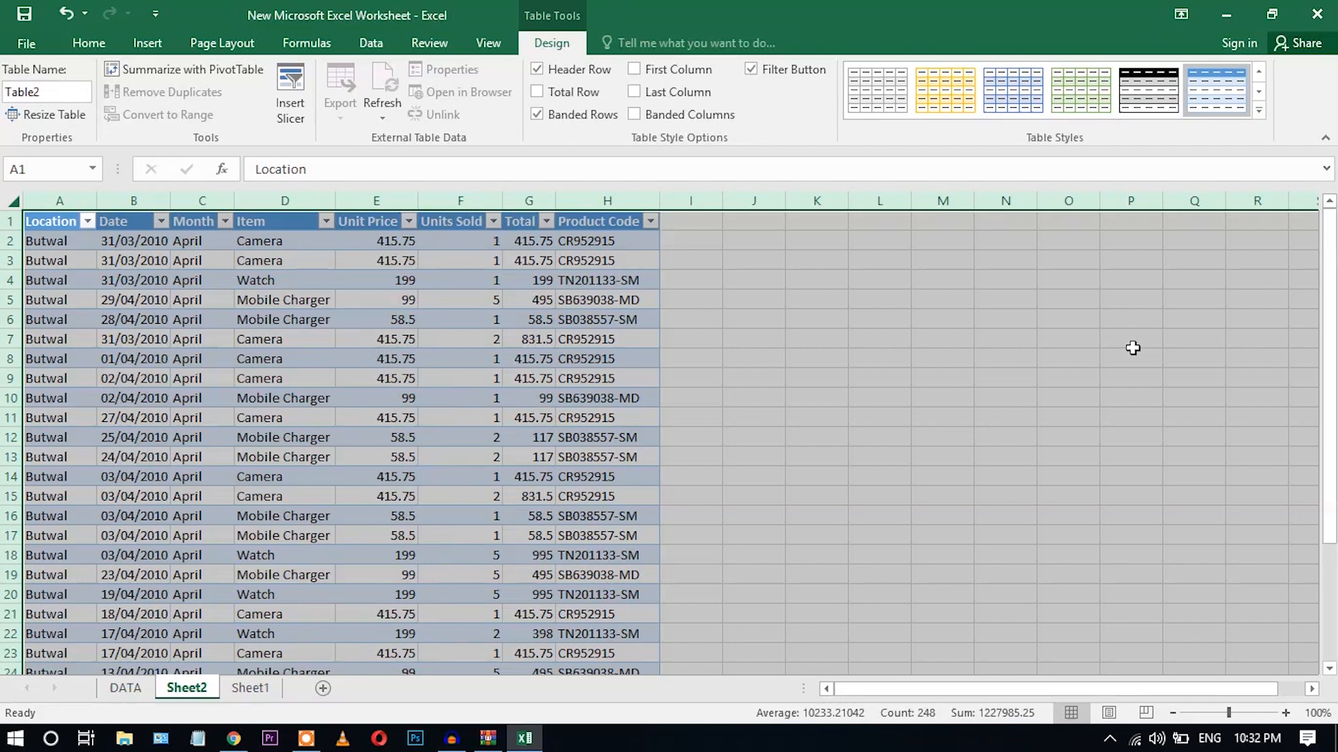
drag(67, 240, 30, 556)
drag(200, 251, 189, 611)
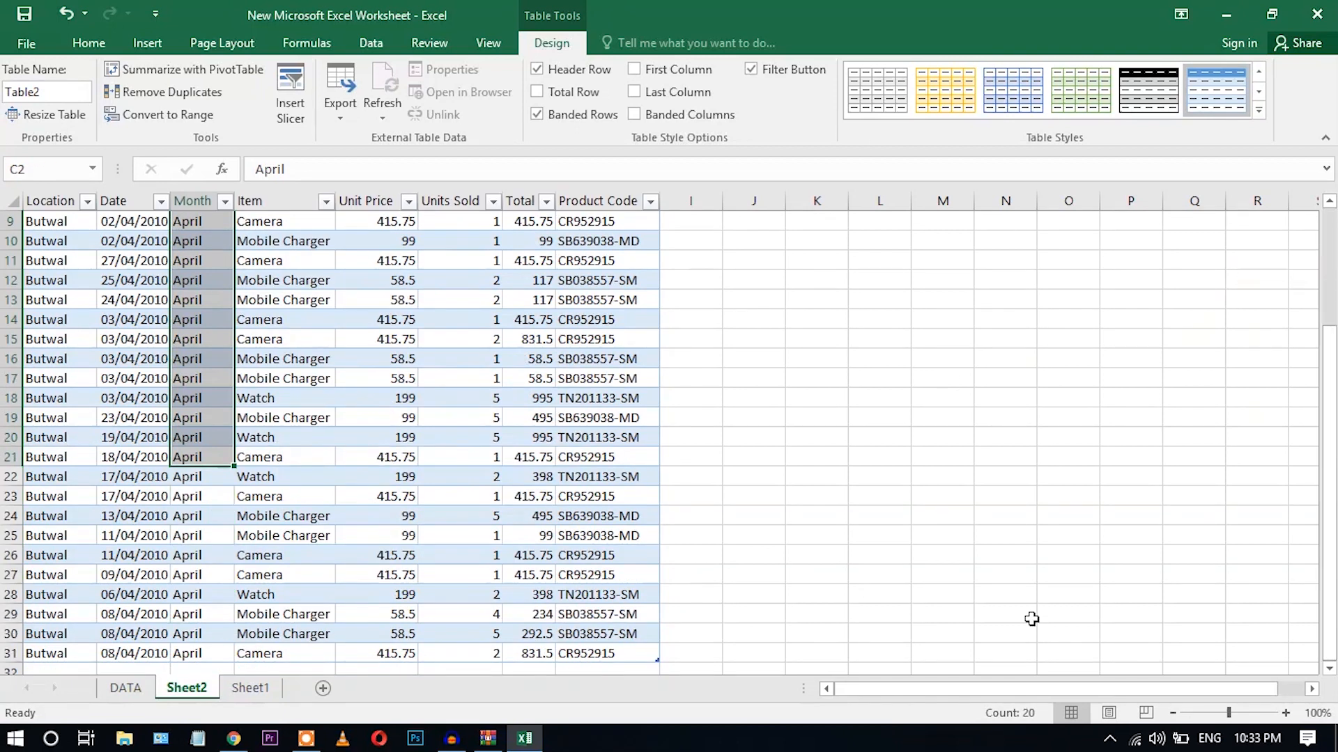
Return to the PivotTable on Sheet1 and swap its layout, placing Location in the rows and Month in the columns
click(277, 689)
click(441, 534)
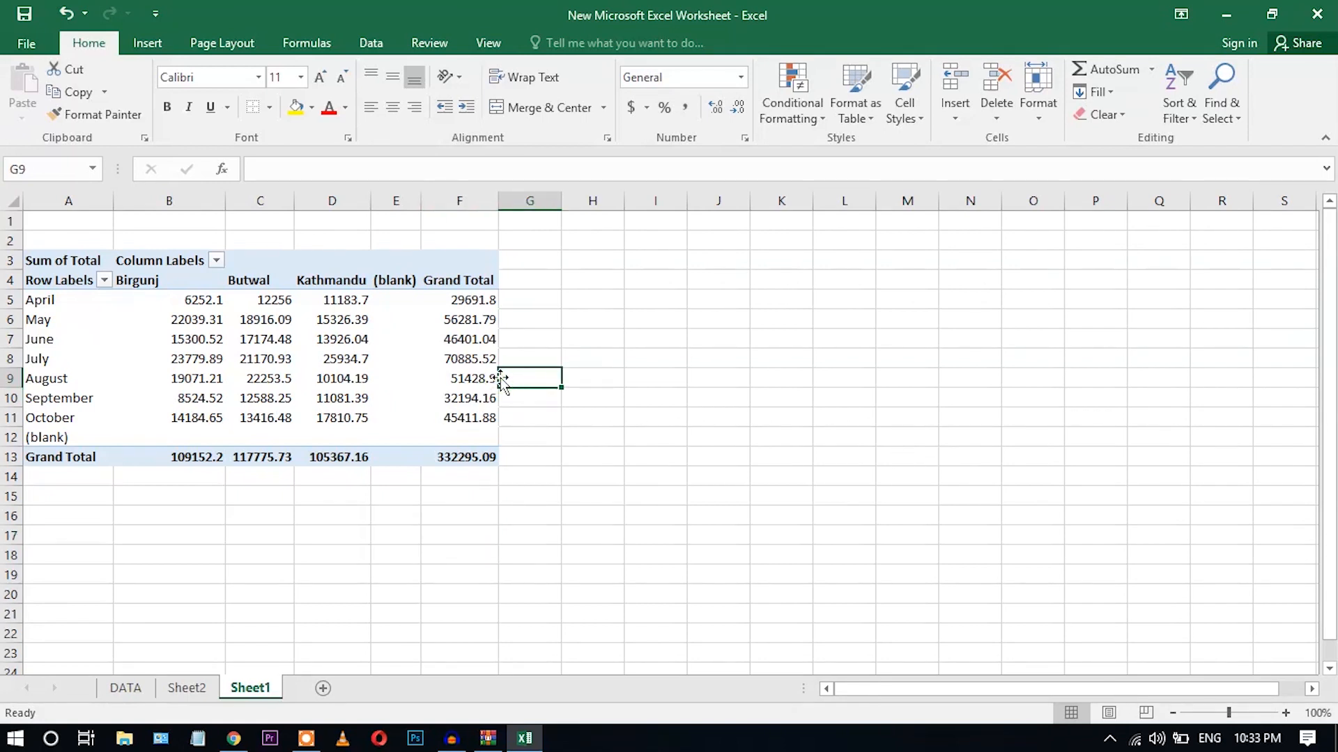
click(459, 375)
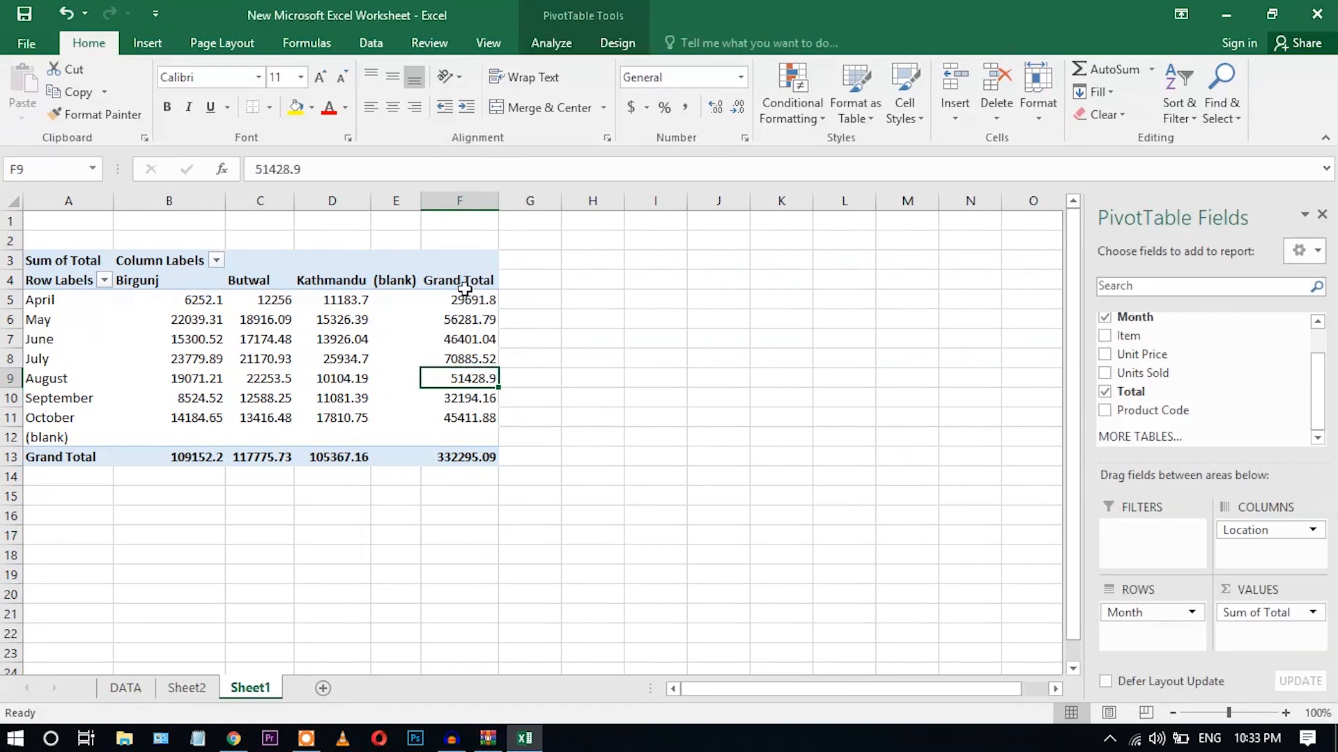
drag(479, 279, 183, 271)
drag(56, 305, 53, 437)
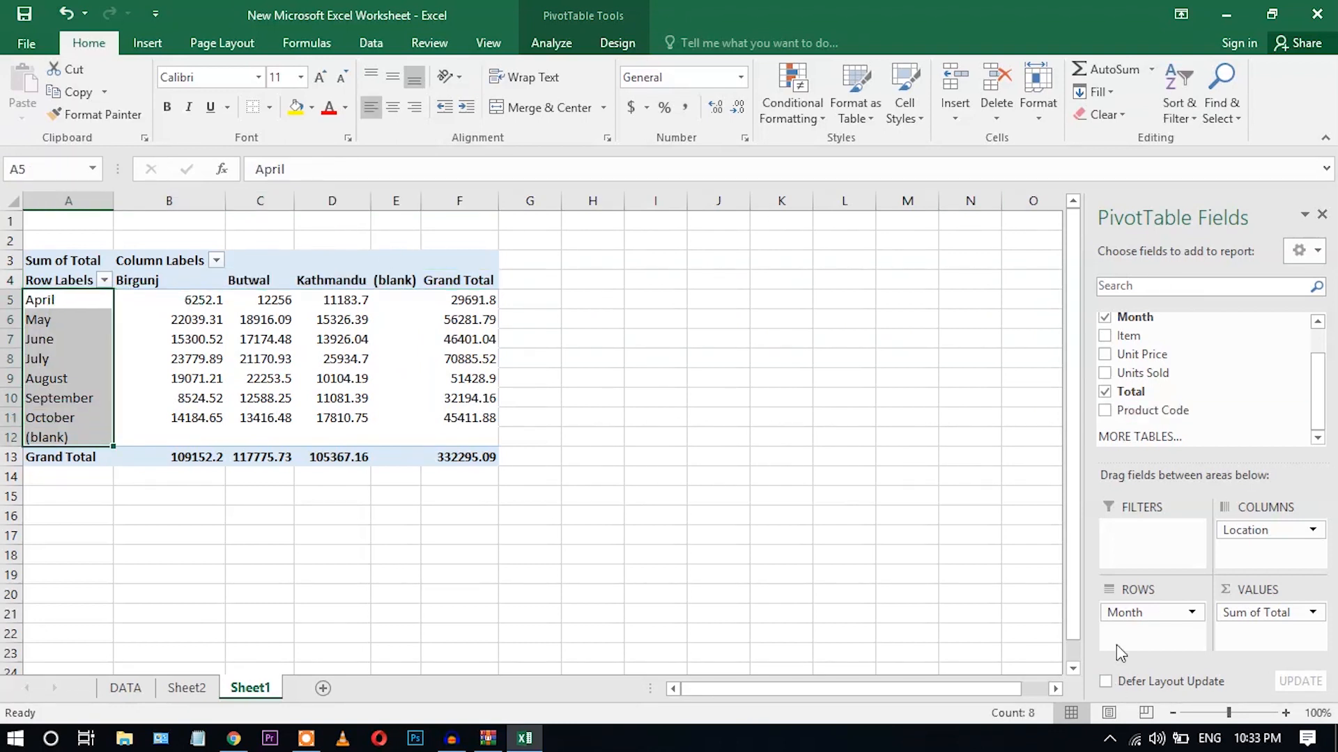
drag(1138, 615, 1172, 617)
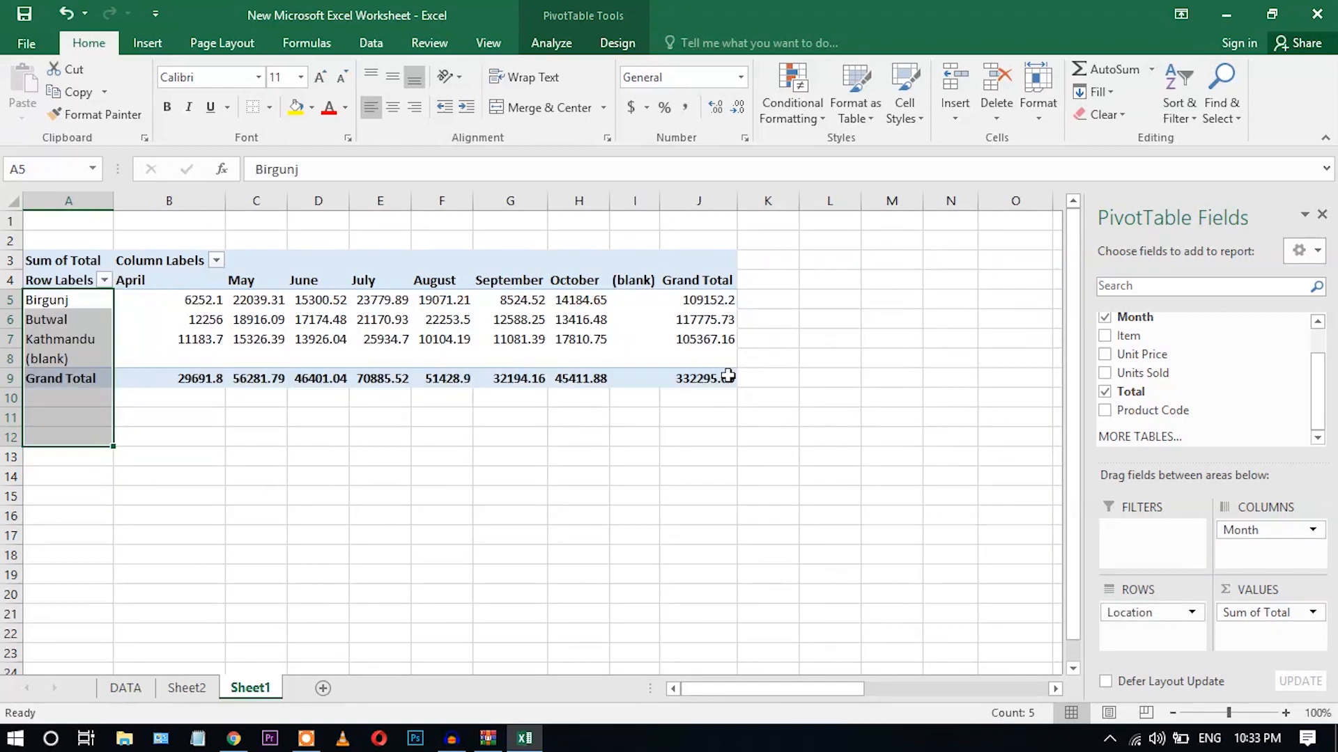
Examine the rearranged PivotTable, its overall grand total, and the list of available fields
drag(724, 377, 26, 259)
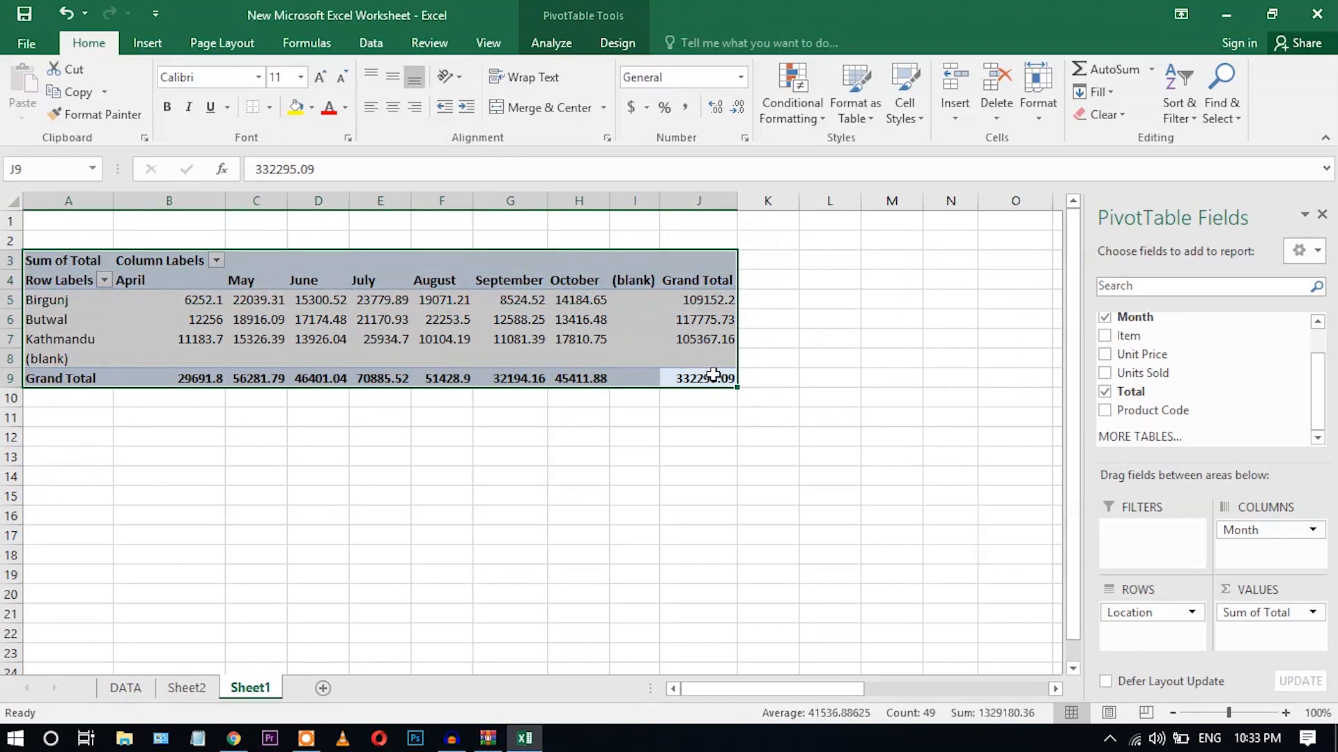
click(758, 380)
click(692, 375)
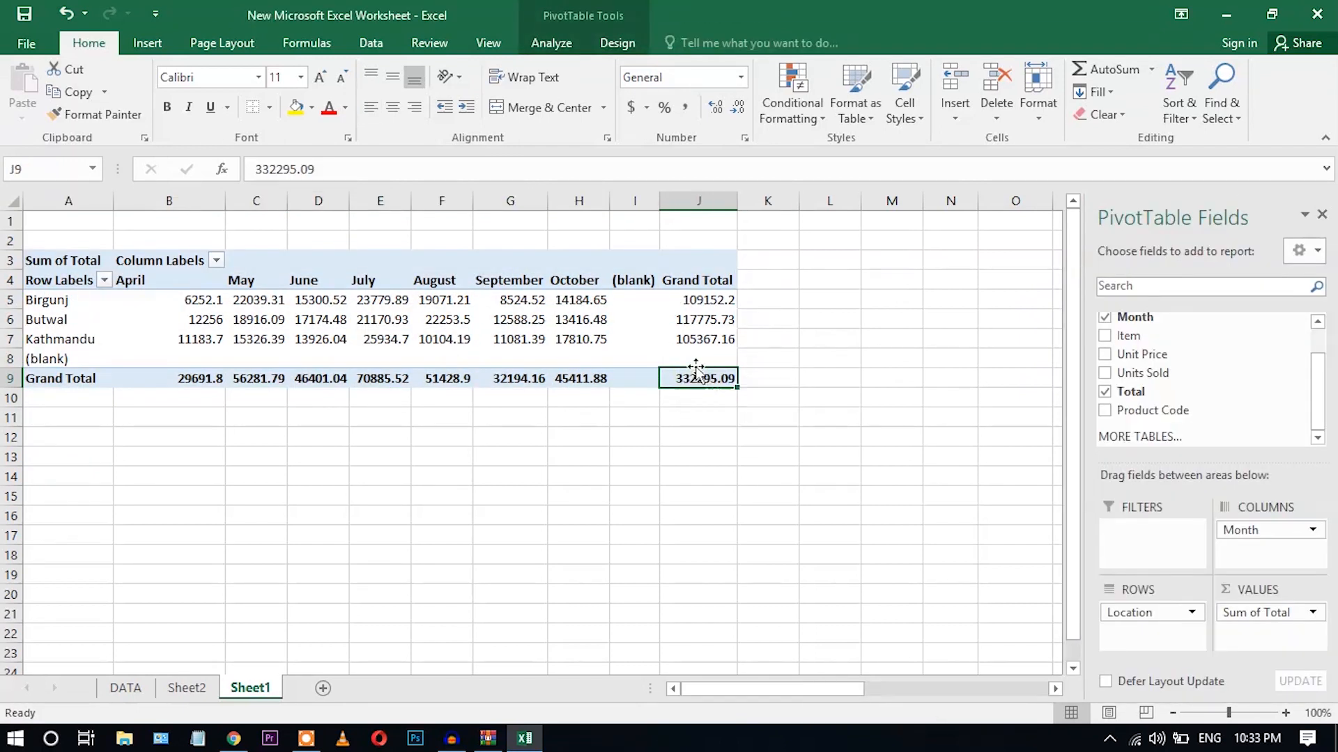
scroll(1324, 411, up, 1)
scroll(1319, 416, down, 1)
click(1319, 417)
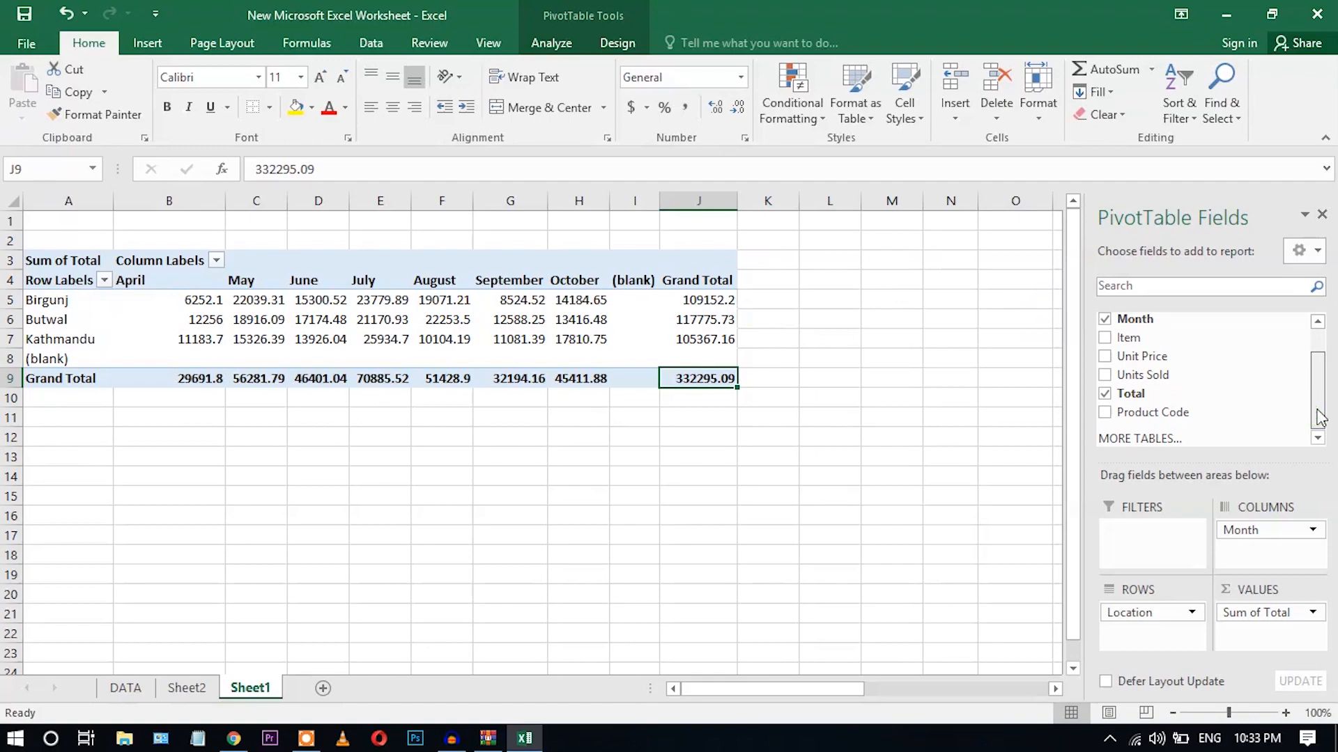